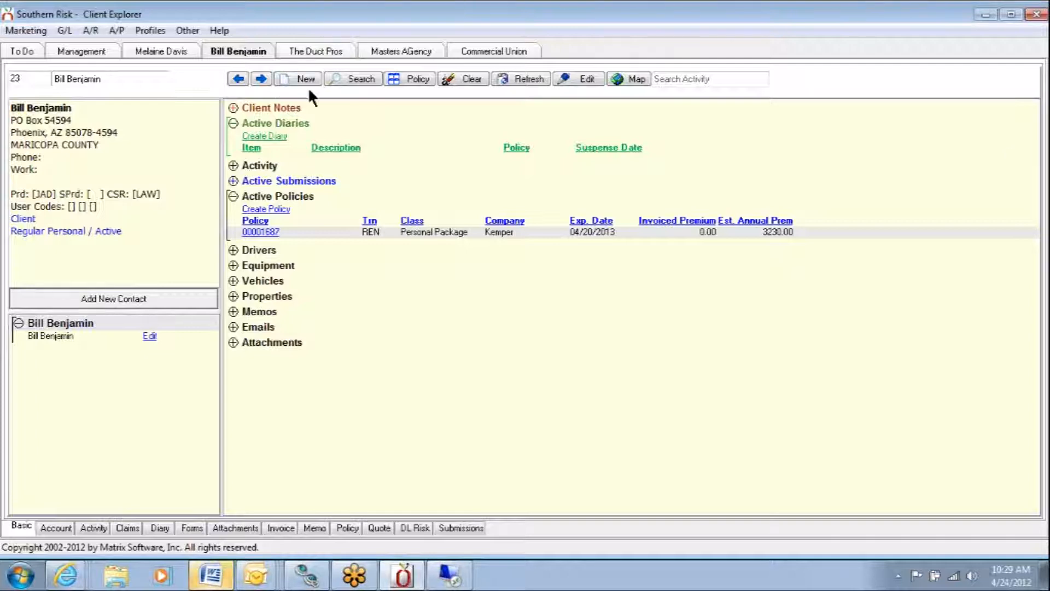
- Start a new suspense item on the personal client's Kemper personal package policy
click(318, 51)
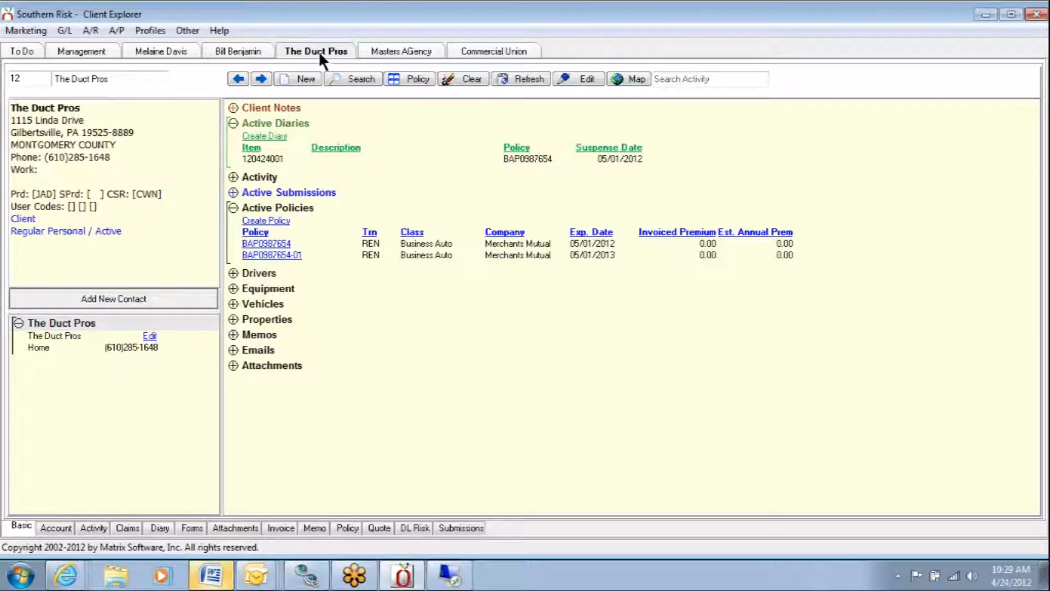
click(247, 50)
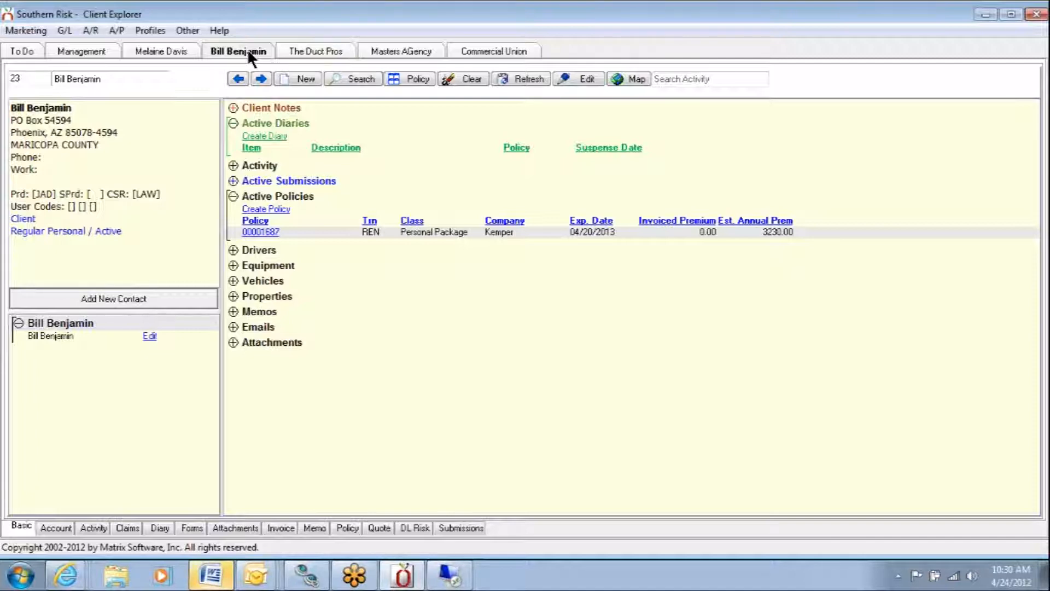
click(262, 232)
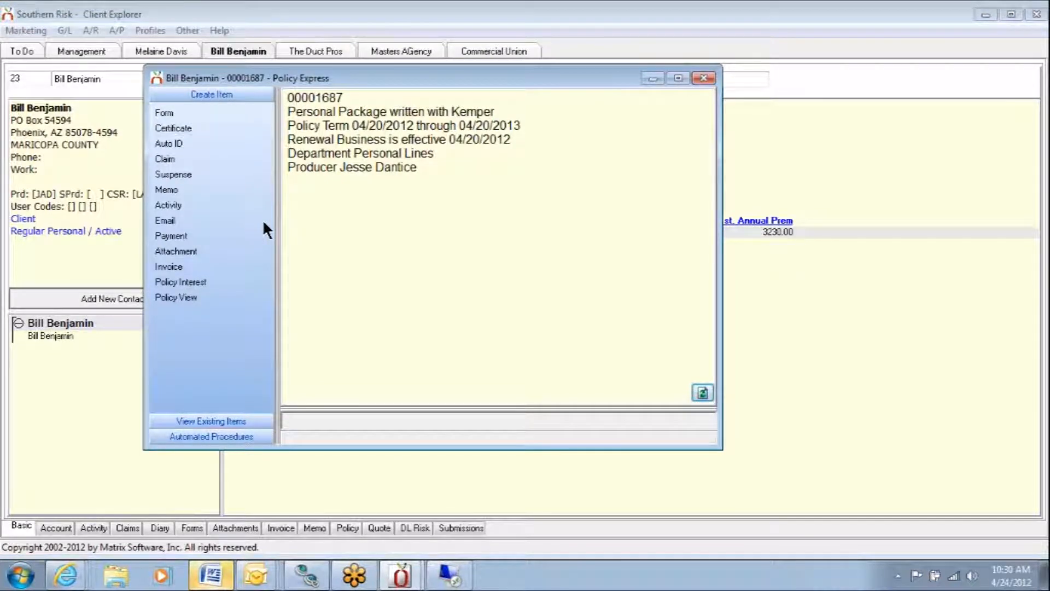
click(173, 175)
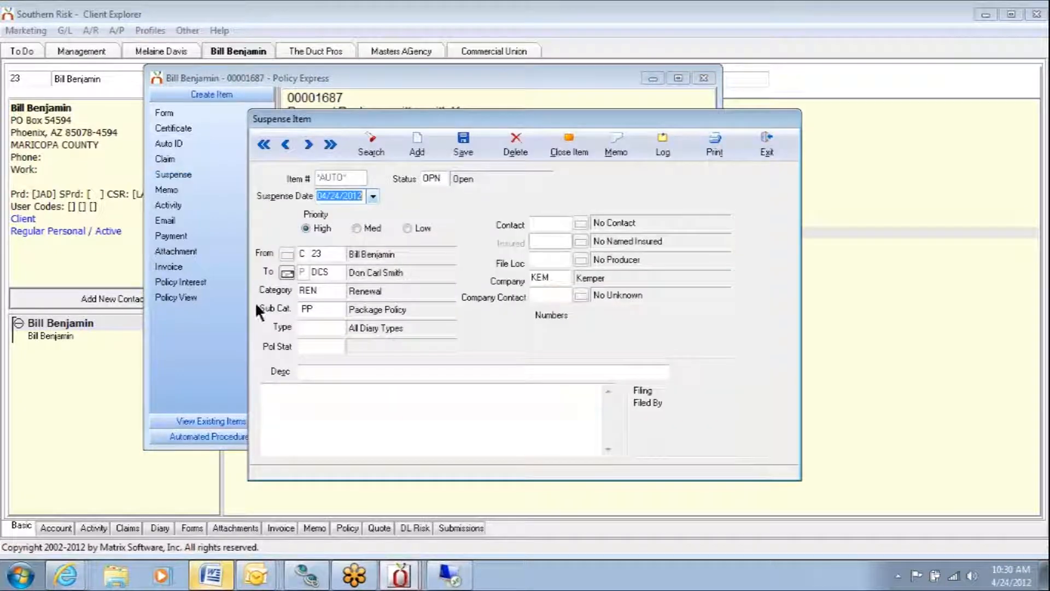
- Set the suspense item's category to END (Endorsement Request) and its type to W (Website Input)
click(261, 288)
text(END)
key(Tab)
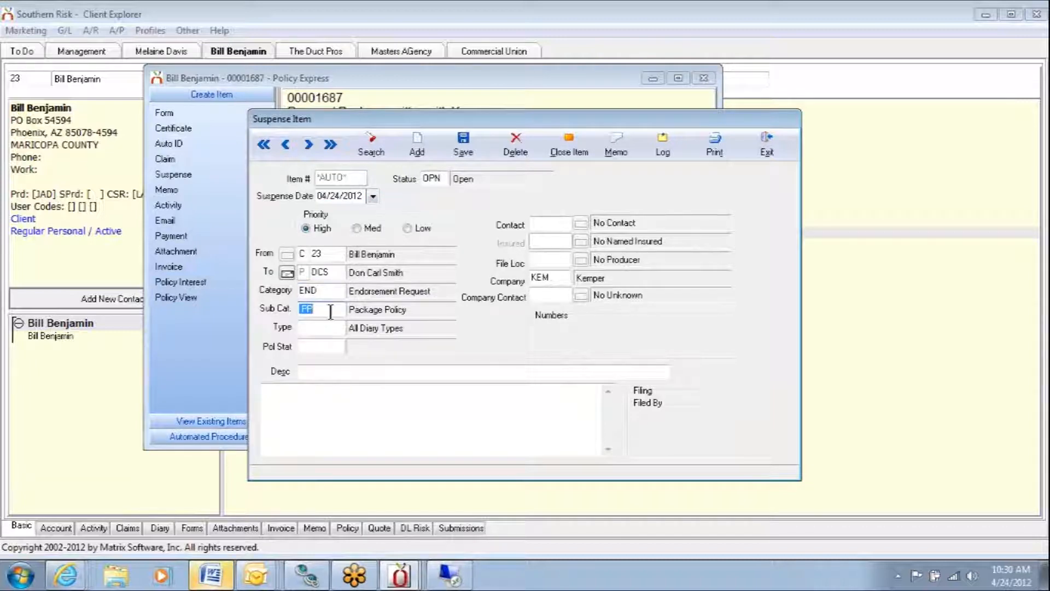
click(314, 328)
text(W)
key(Tab)
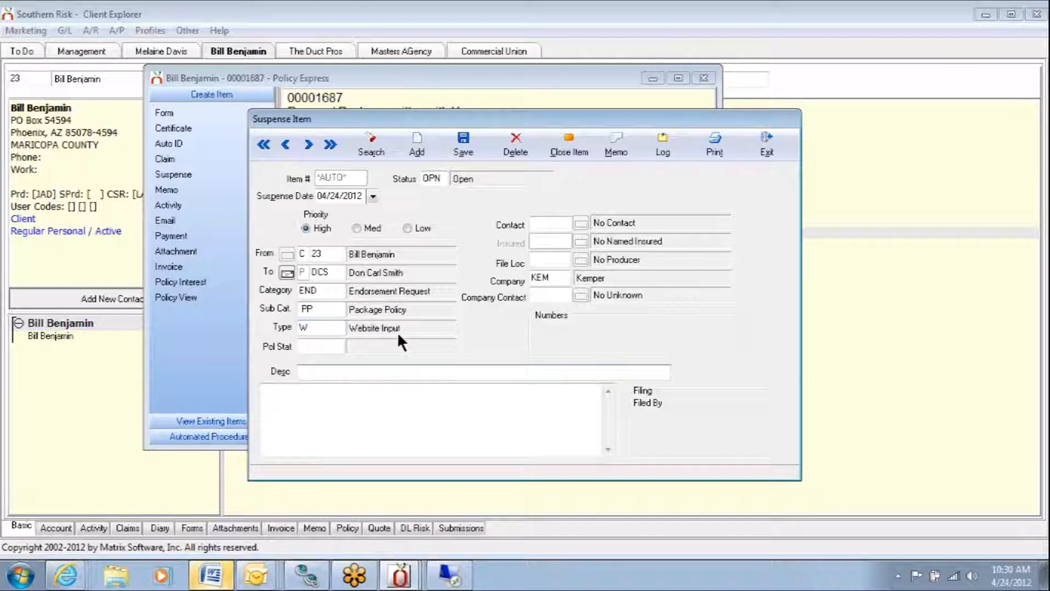
click(323, 292)
click(310, 308)
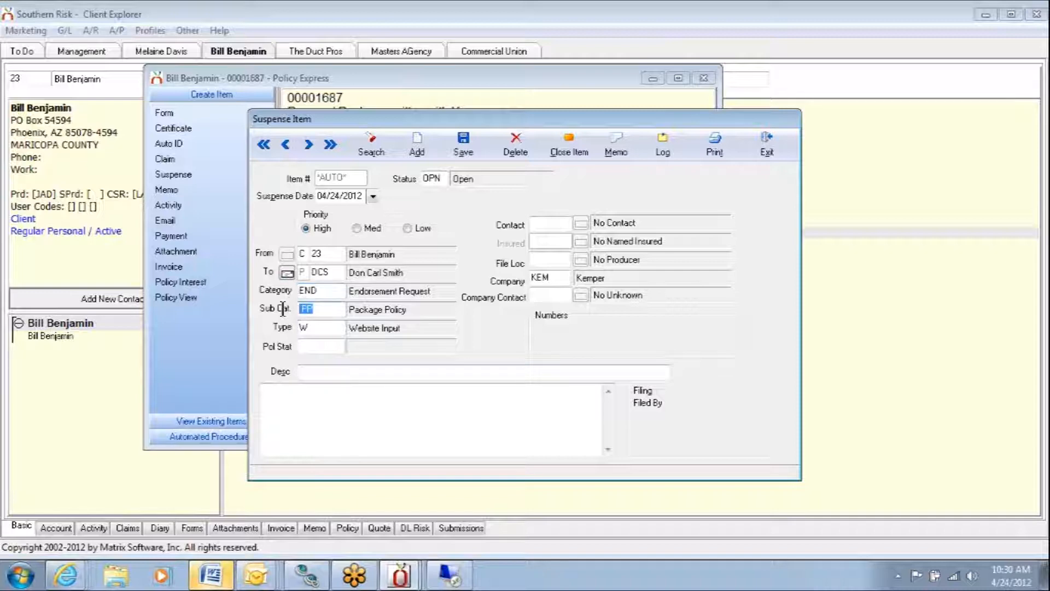
click(316, 331)
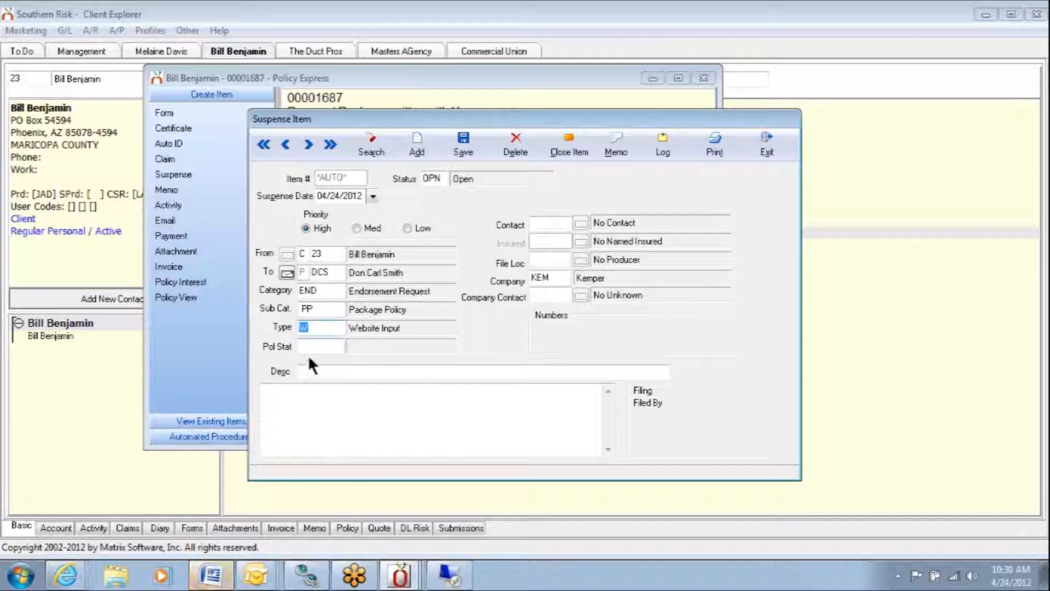
click(304, 370)
text(Elf 4/23/)
click(305, 371)
text(2-)
double_click(304, 371)
key(BackSpace)
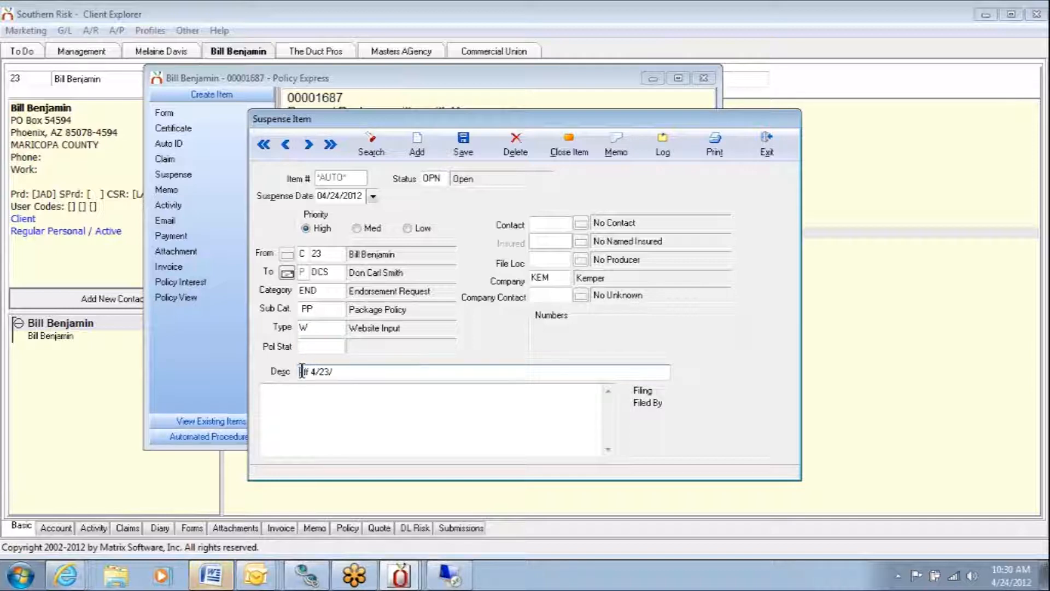
- Replace the description with "Eff 4/23/12 - Add 2010 Ford F150 - full"
drag(355, 374, 255, 376)
text(Eff 4/23/12 - Add 2020)
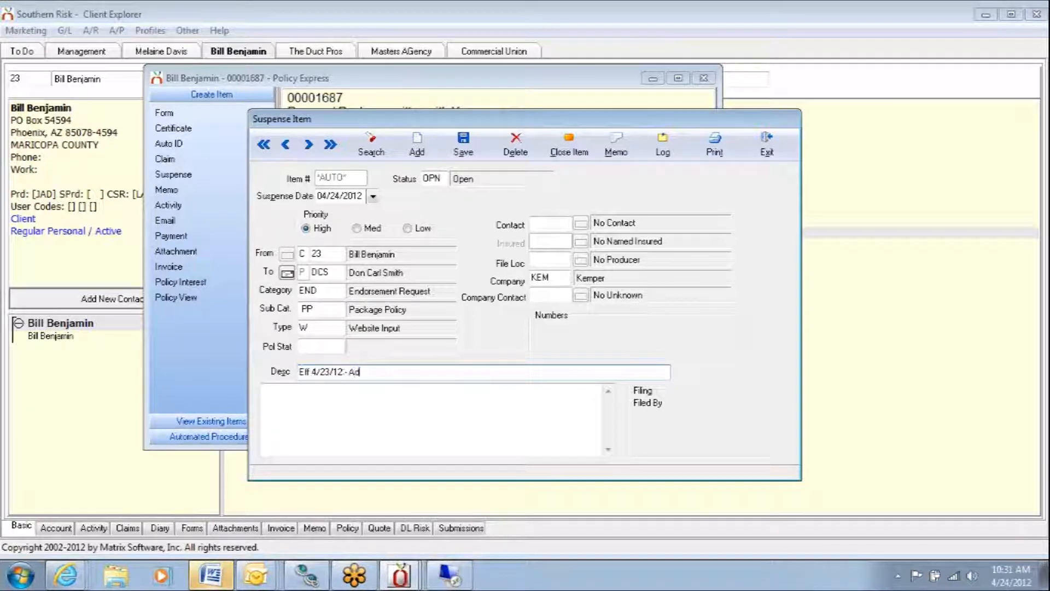
key(BackSpace)
key(BackSpace)
text(10 Ford F150 - full)
key(Tab)
text(cov)
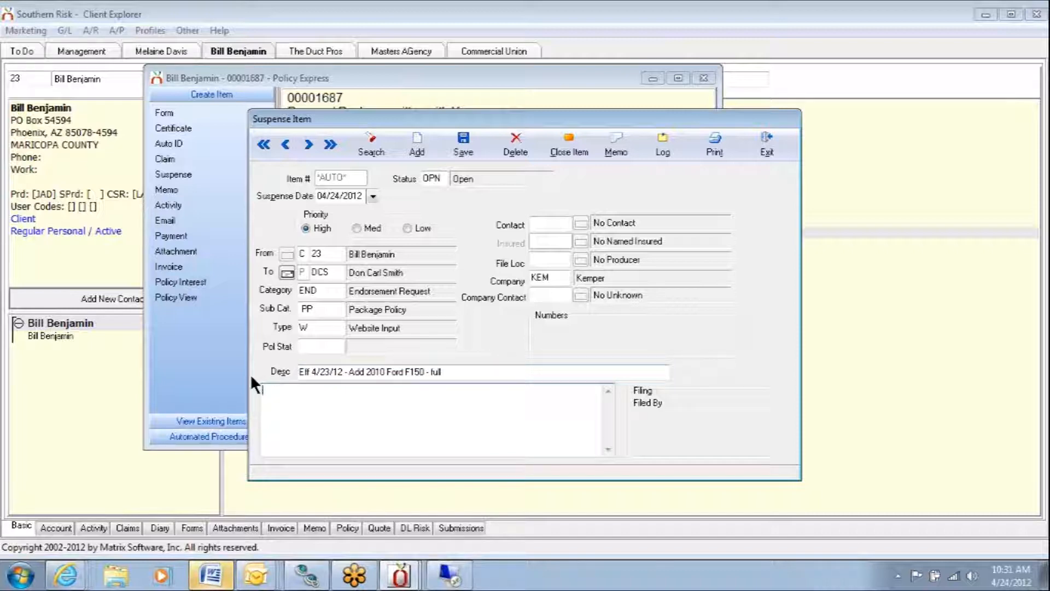
- Remove the trailing "- full" so the description ends with "Add 2010 Ford F150"
click(444, 374)
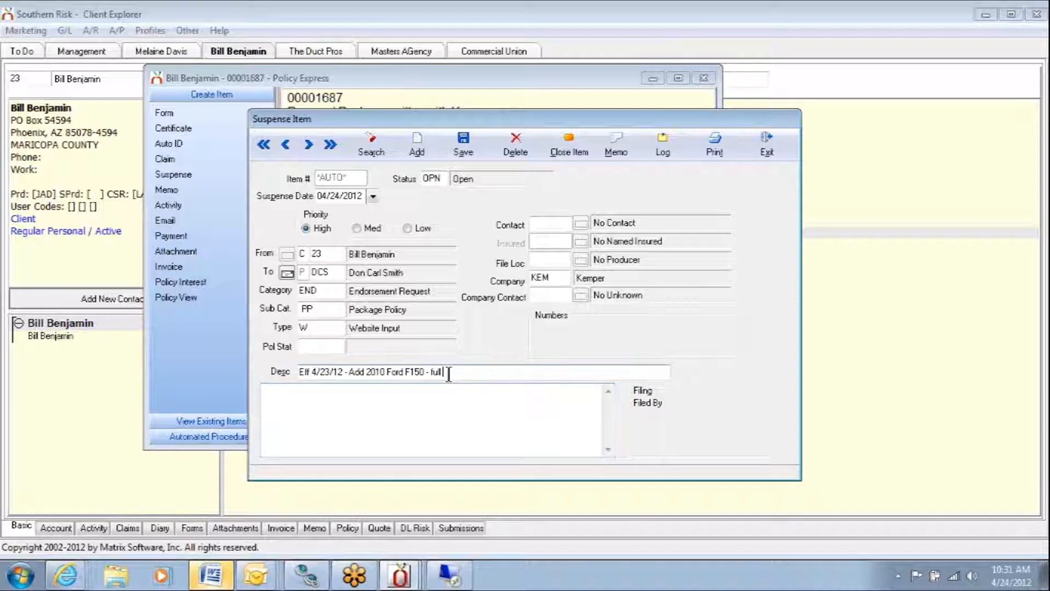
click(418, 398)
click(451, 373)
double_click(451, 372)
key(BackSpace)
drag(450, 372, 408, 383)
- Begin the suspense item's notes with the client's first name followed by "called"
click(364, 392)
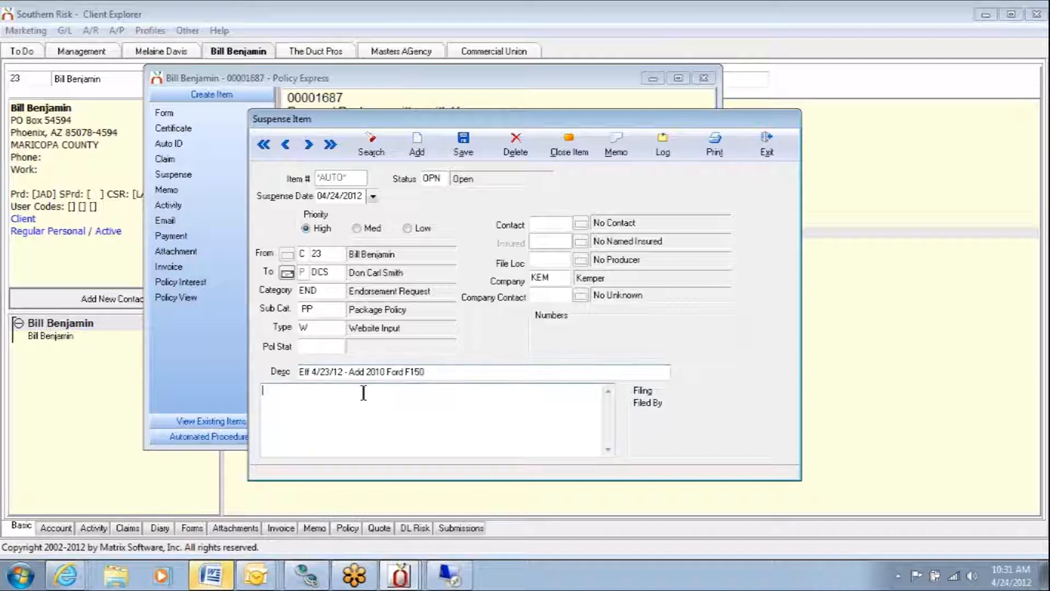
text(Bill ca)
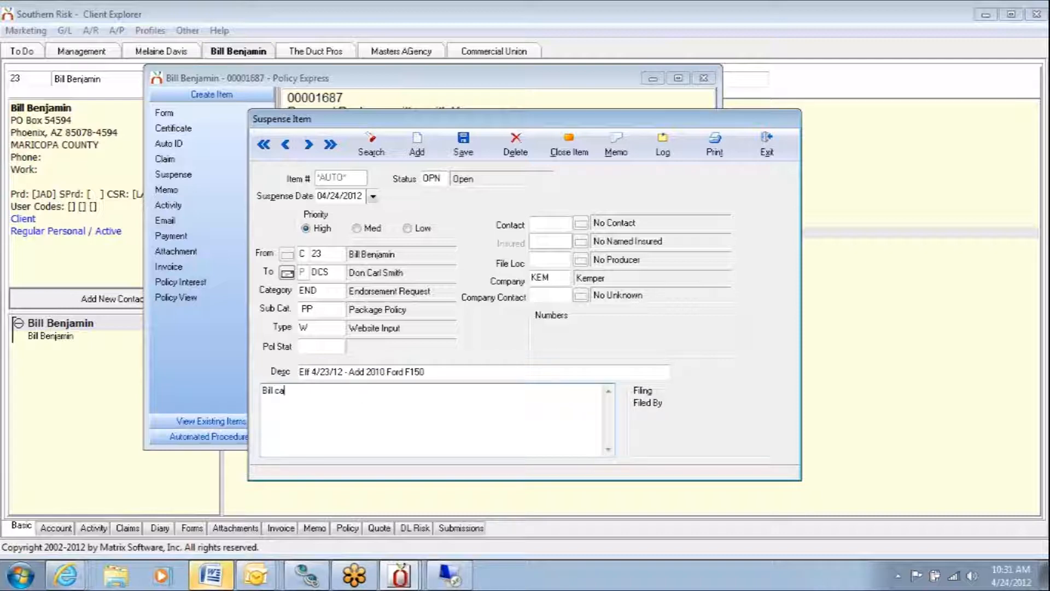
text(lled)
key(ctrl+shift+Left)
key(BackSpace)
double_click(357, 393)
text(Billa)
key(BackSpace)
double_click(364, 395)
text(Bill cled)
key(BackSpace)
key(BackSpace)
key(BackSpace)
key(BackSpace)
key(BackSpace)
key(BackSpace)
text(l called)
- Continue the notes with "- full coverage - same limits / ded"
text(- full ov)
key(BackSpace)
key(BackSpace)
text(ov)
key(BackSpace)
key(BackSpace)
text(coverage - )
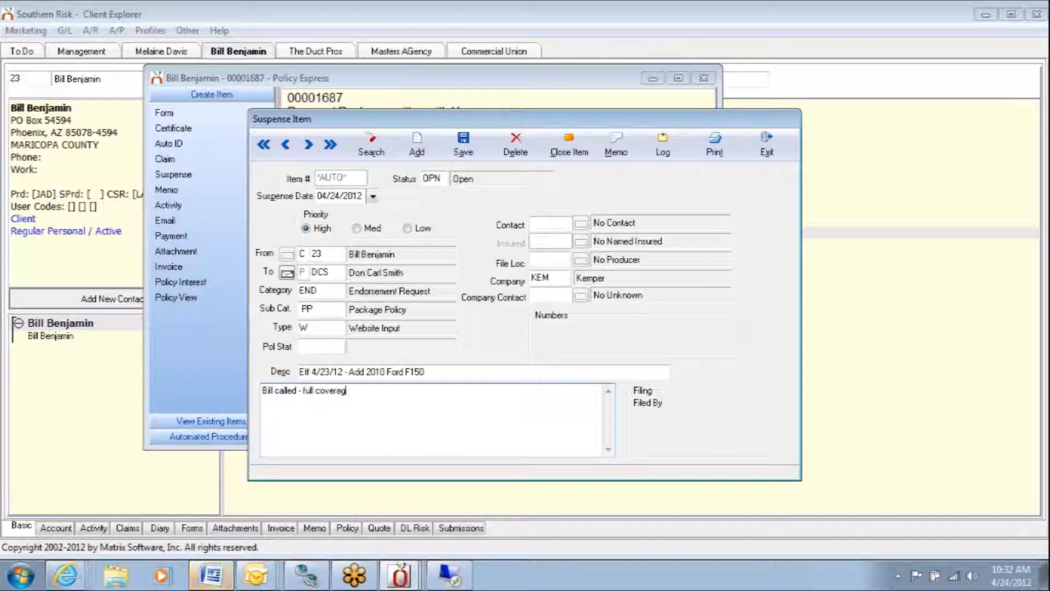
text(same)
text(limits / ded)
- Set the suspense date to 05/16/2012, then save and exit the suspense item
click(372, 195)
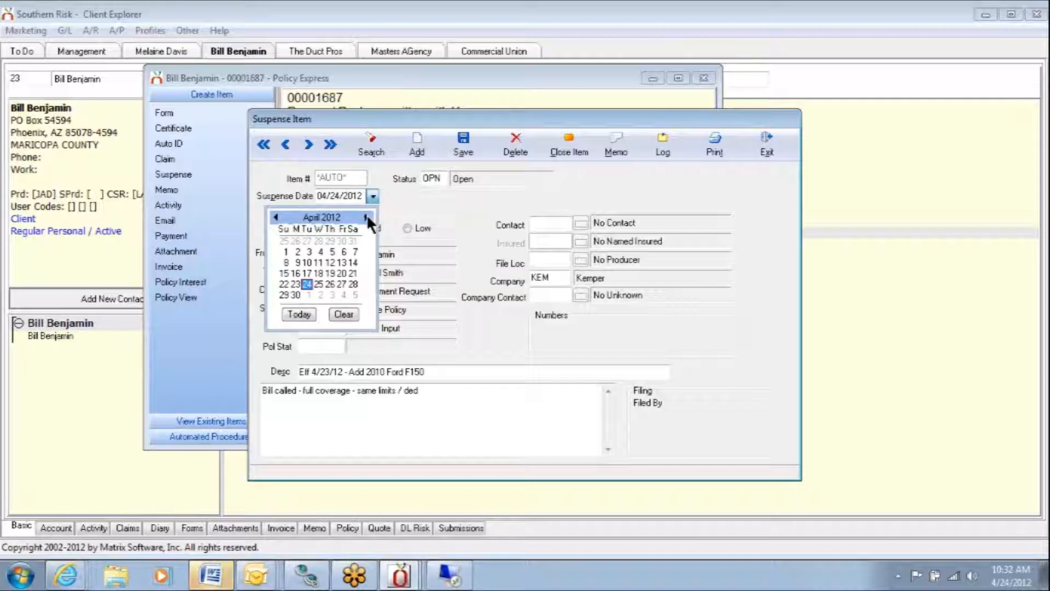
click(365, 217)
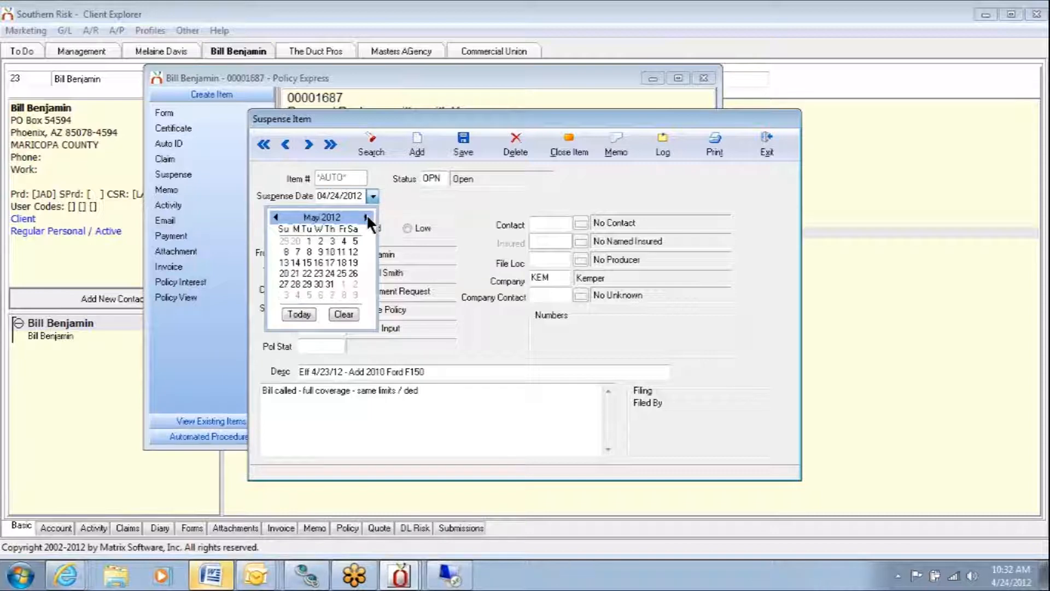
click(320, 263)
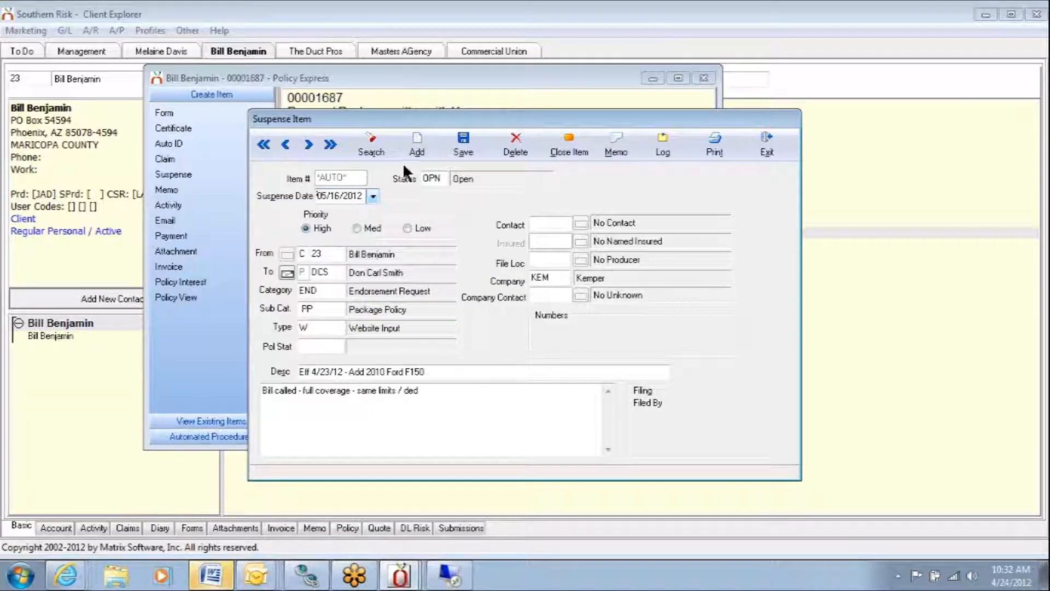
click(469, 147)
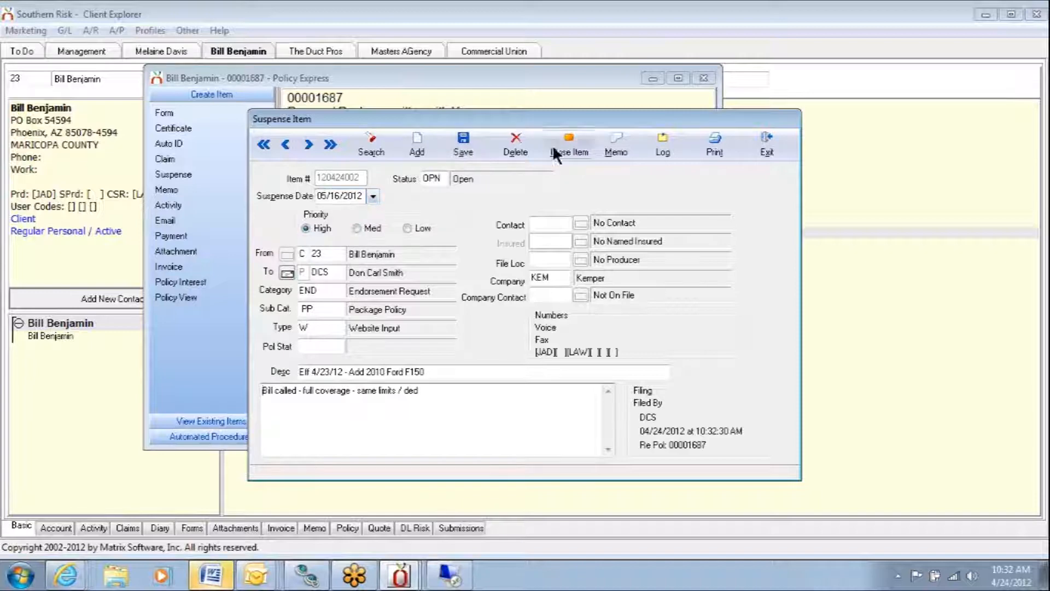
click(768, 144)
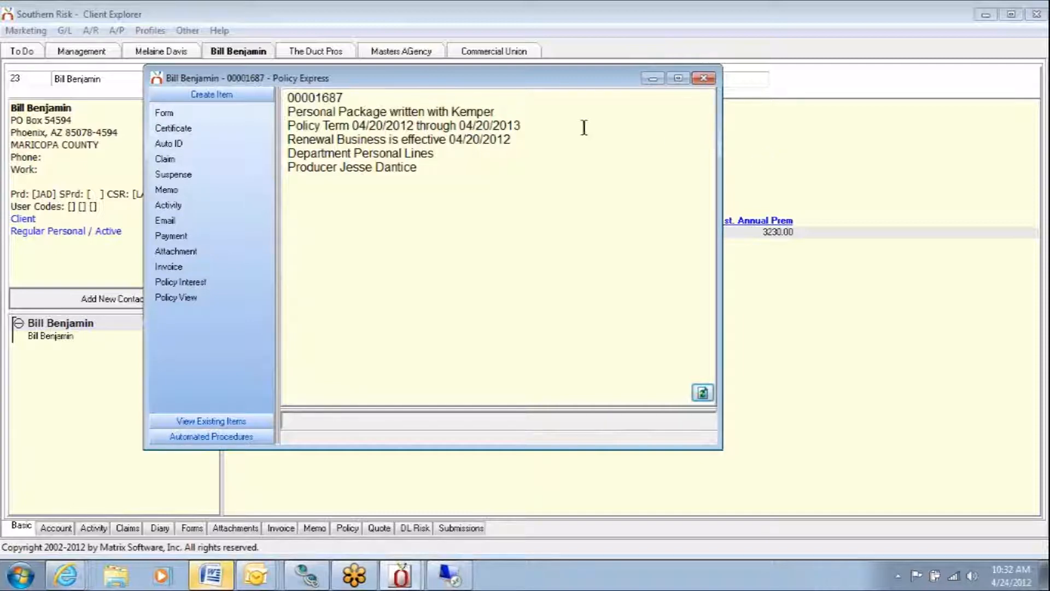
- View the list of new forms for the policy and Kemper's Policy View login page, closing each one
click(162, 113)
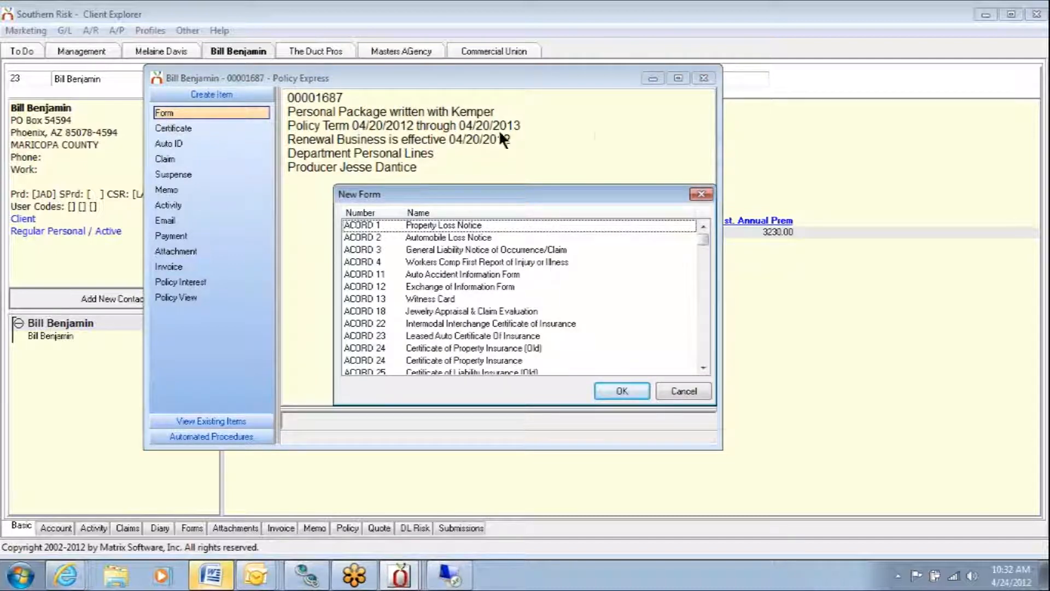
click(701, 194)
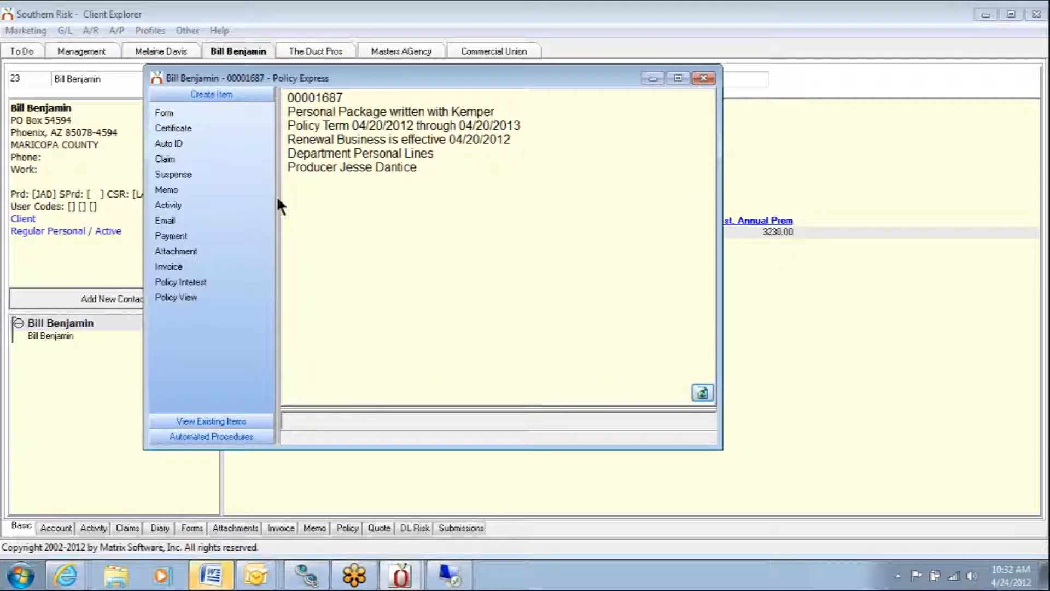
click(193, 300)
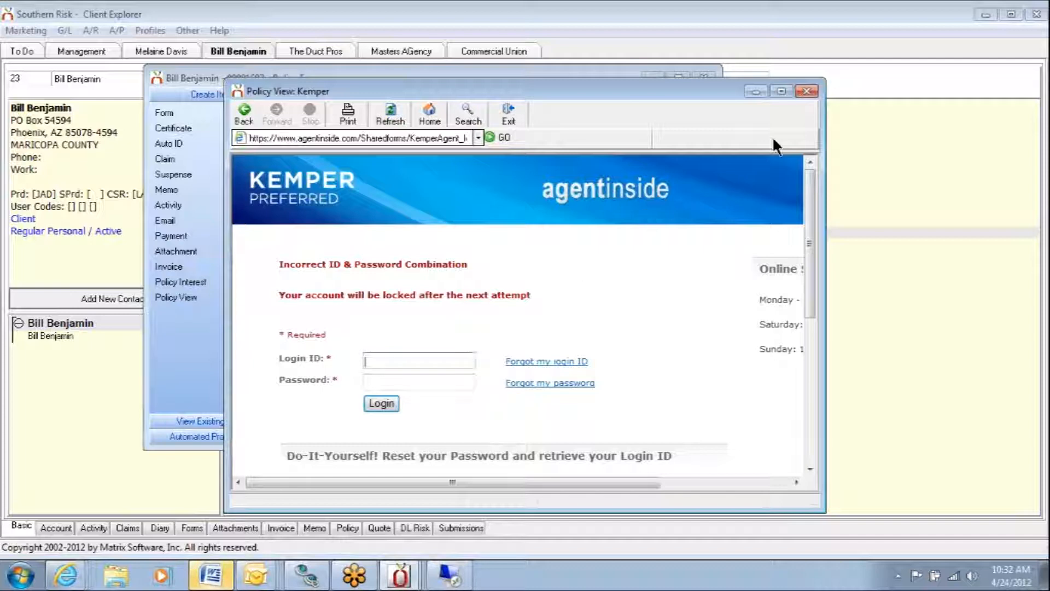
click(812, 90)
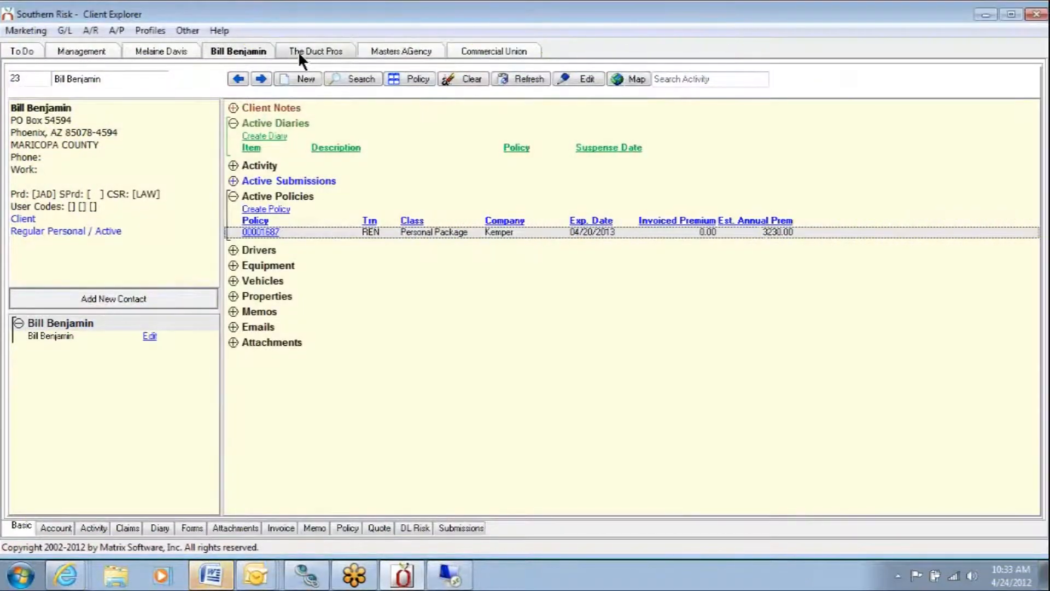
- Review the policy's existing suspense item for adding the 2010 Ford F150 and close it
click(298, 54)
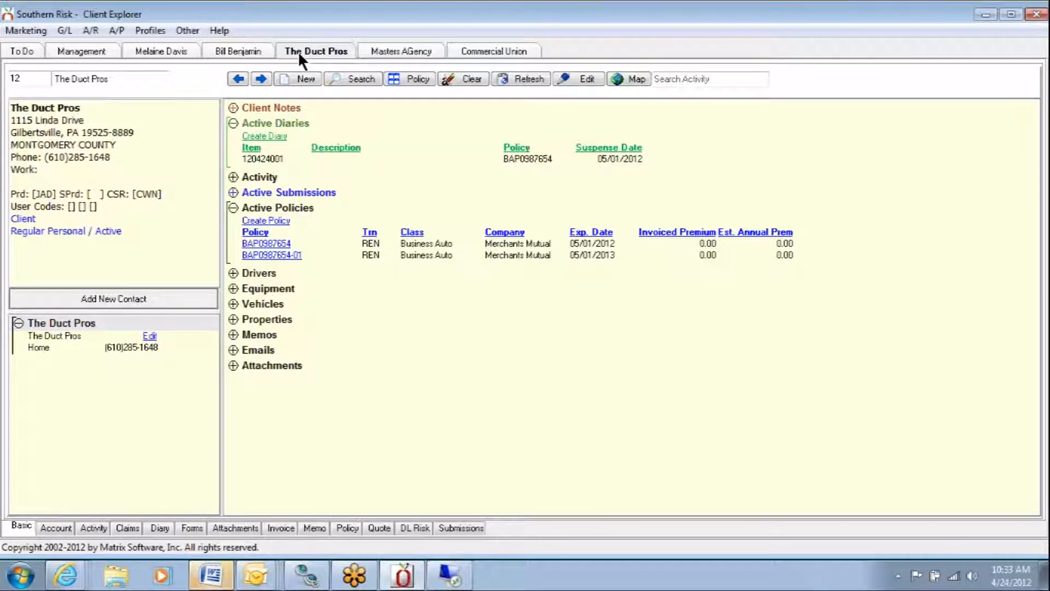
click(251, 48)
click(270, 233)
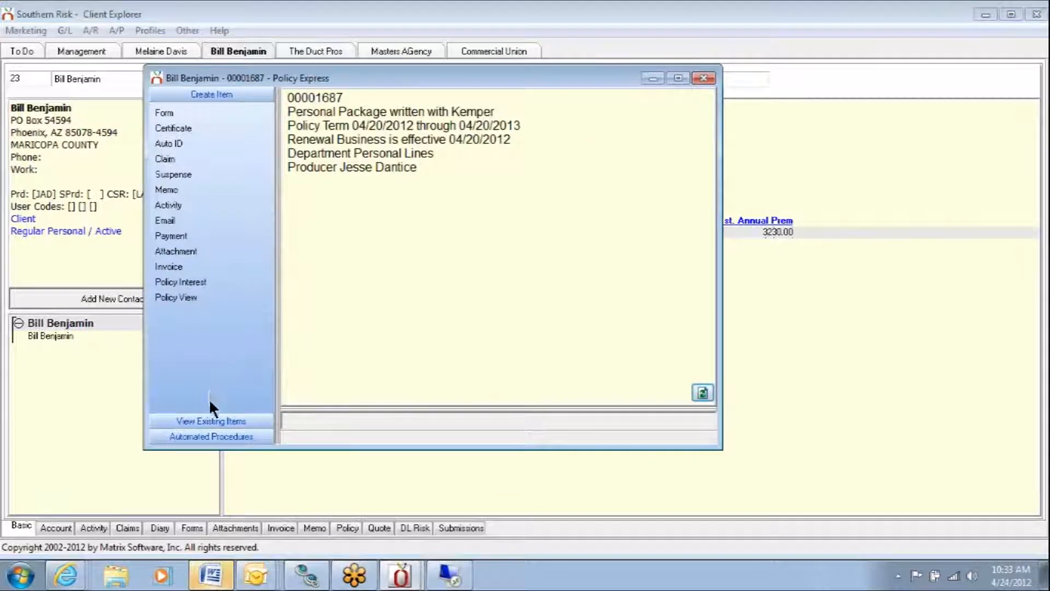
click(212, 422)
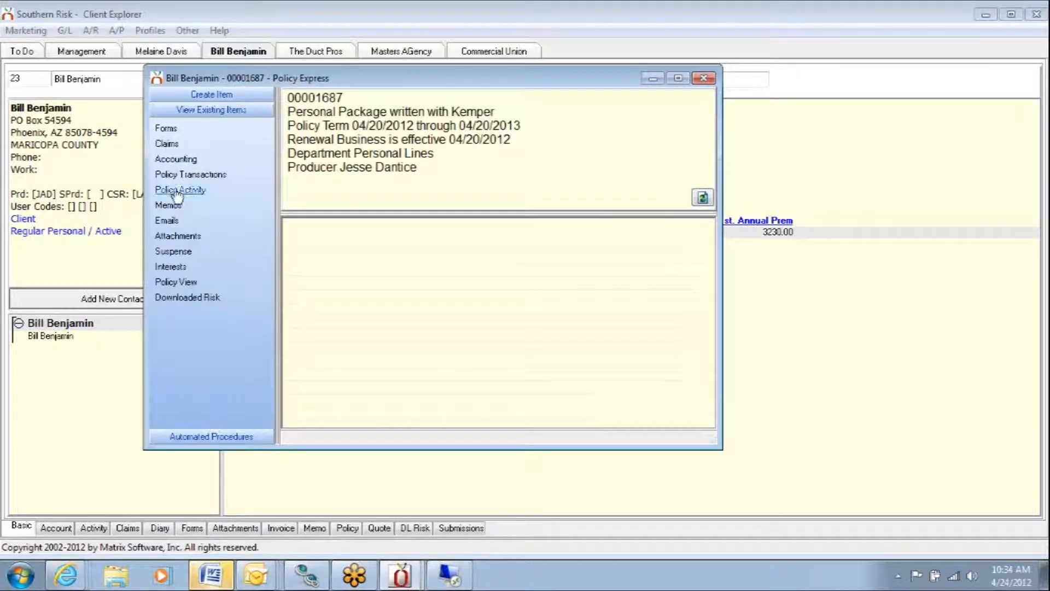
click(171, 252)
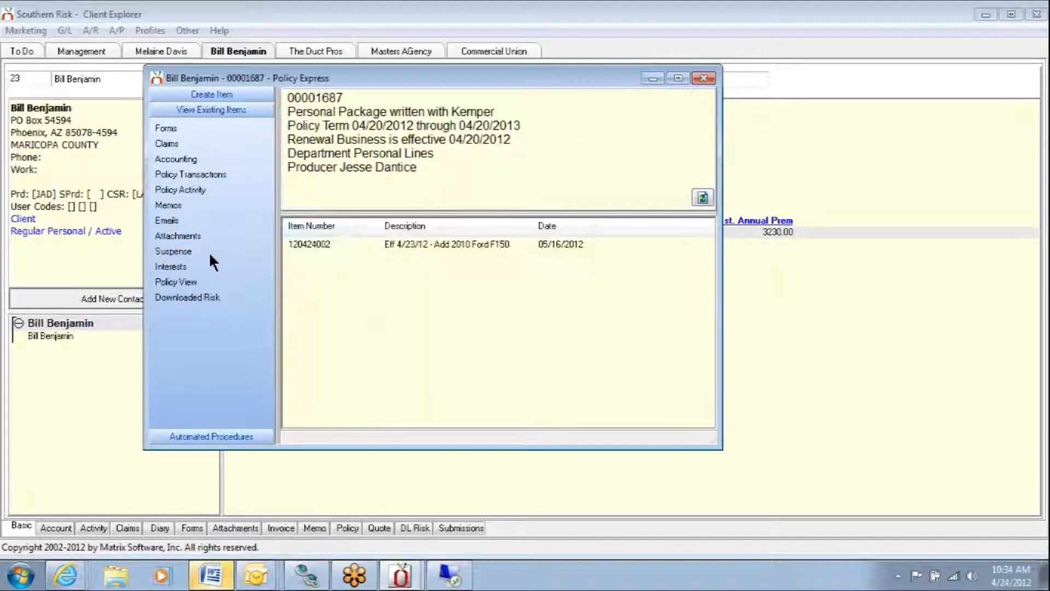
click(345, 243)
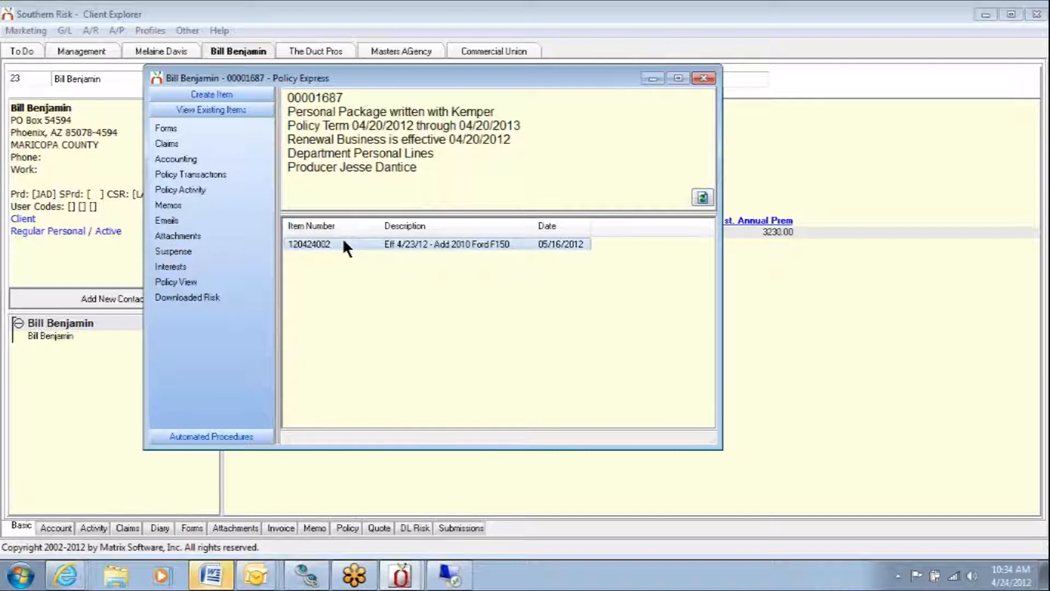
double_click(344, 244)
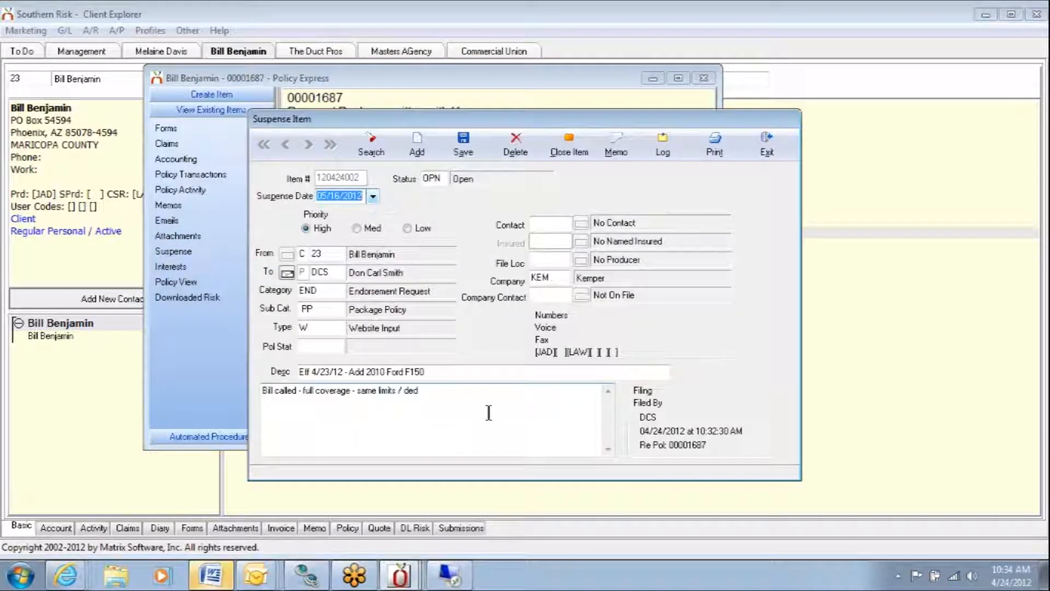
click(770, 136)
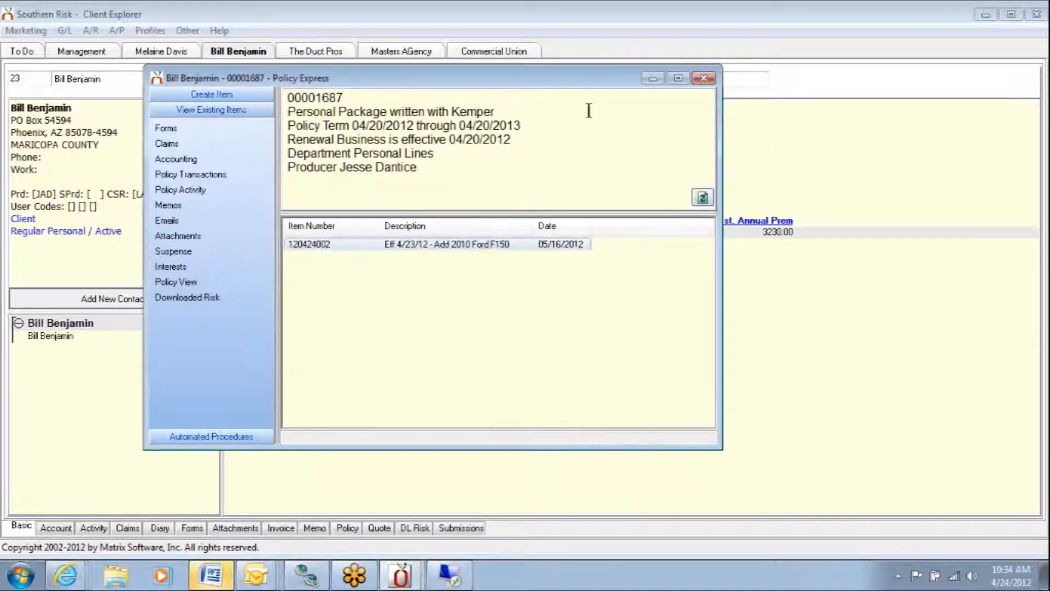
- Create a new email for the Personal Package policy and look up KEM (Kemper) among the companies as recipient
click(240, 94)
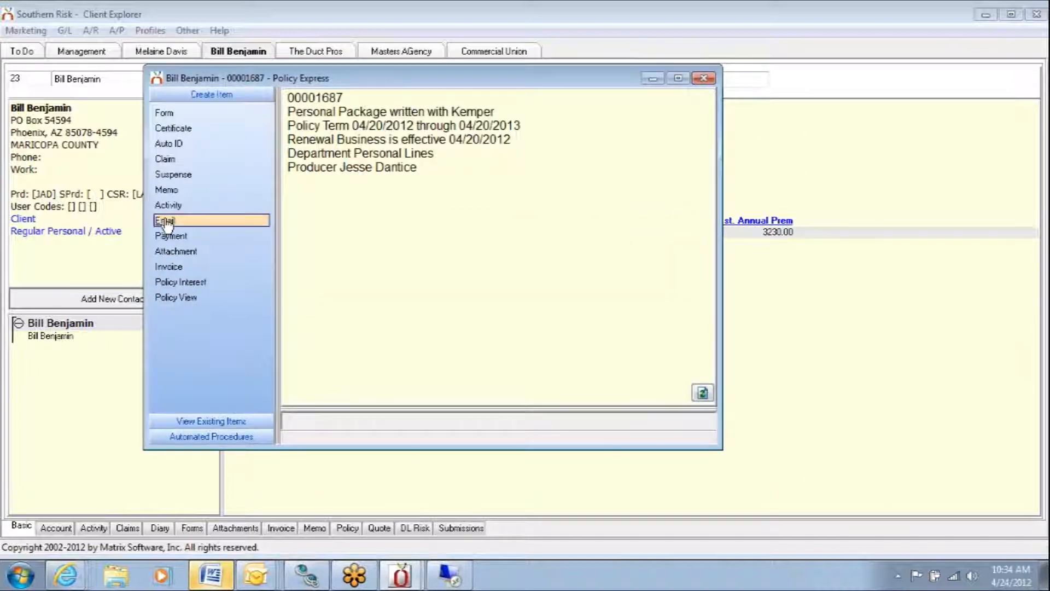
click(165, 221)
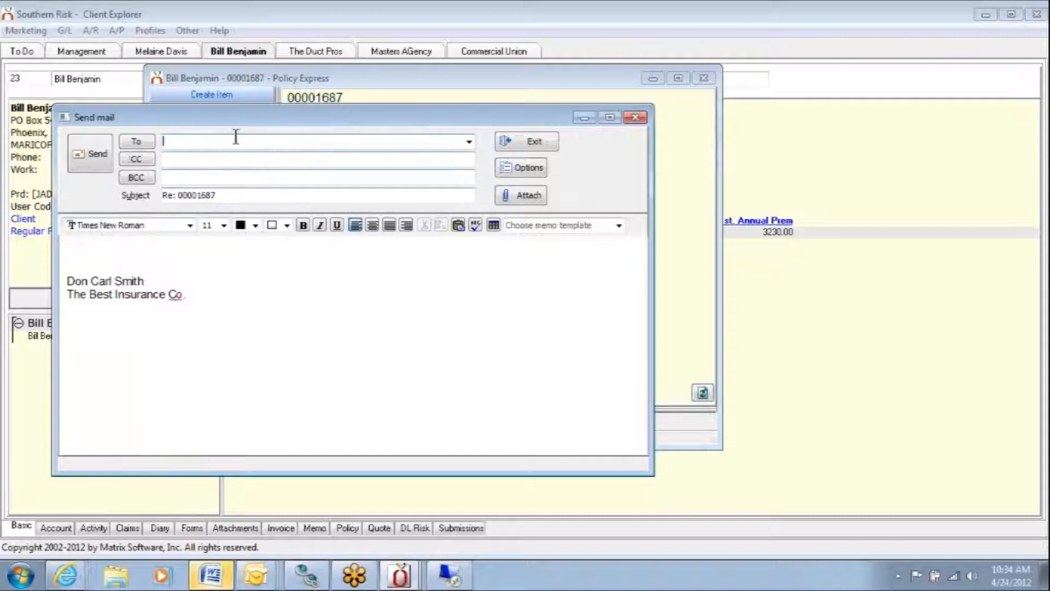
click(137, 141)
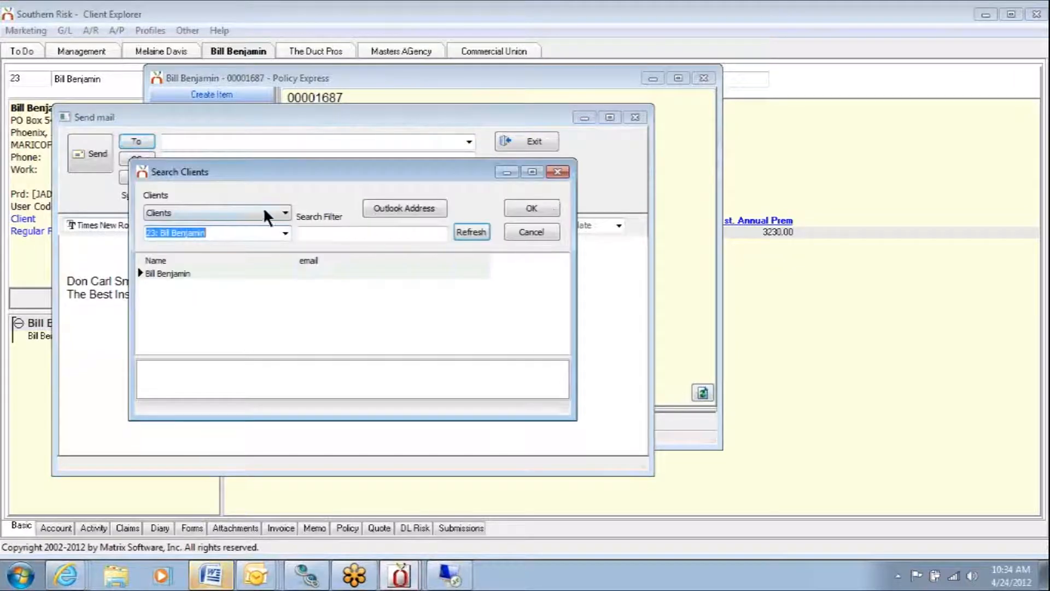
click(285, 213)
click(244, 234)
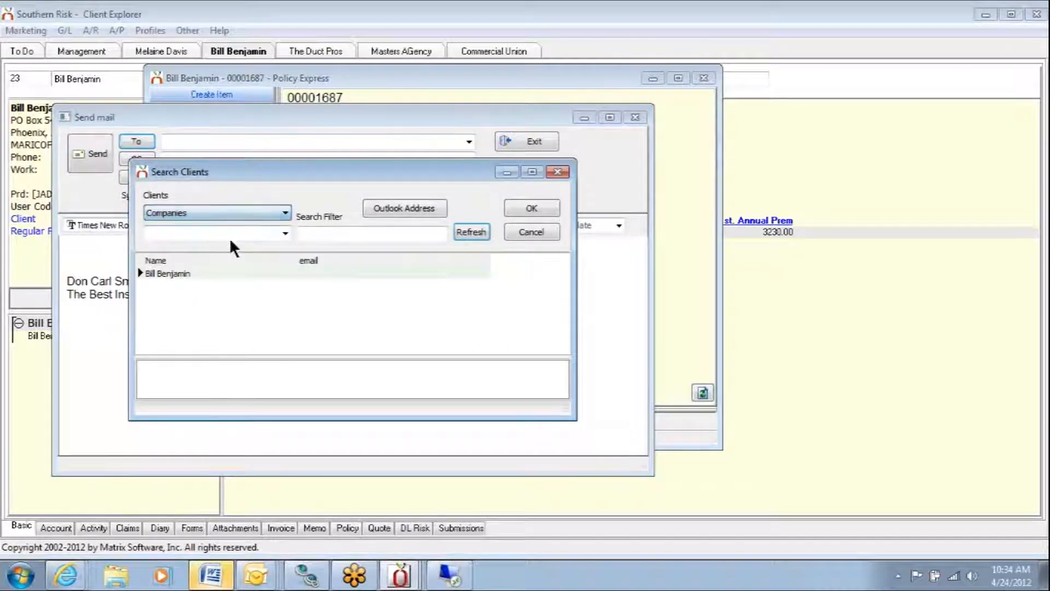
text(kd)
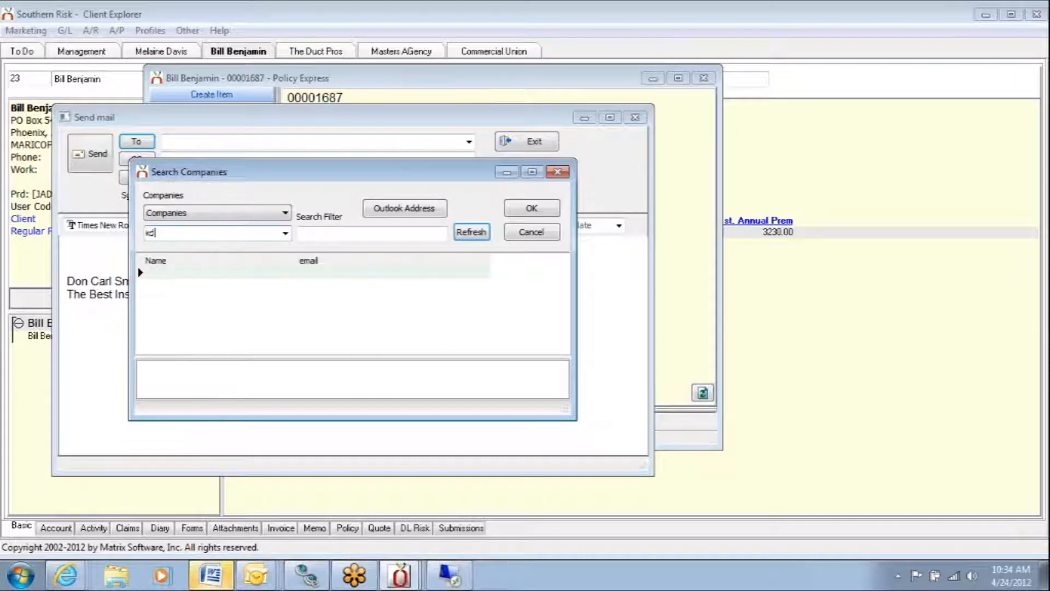
key(BackSpace)
key(BackSpace)
text(KEM: Kemper)
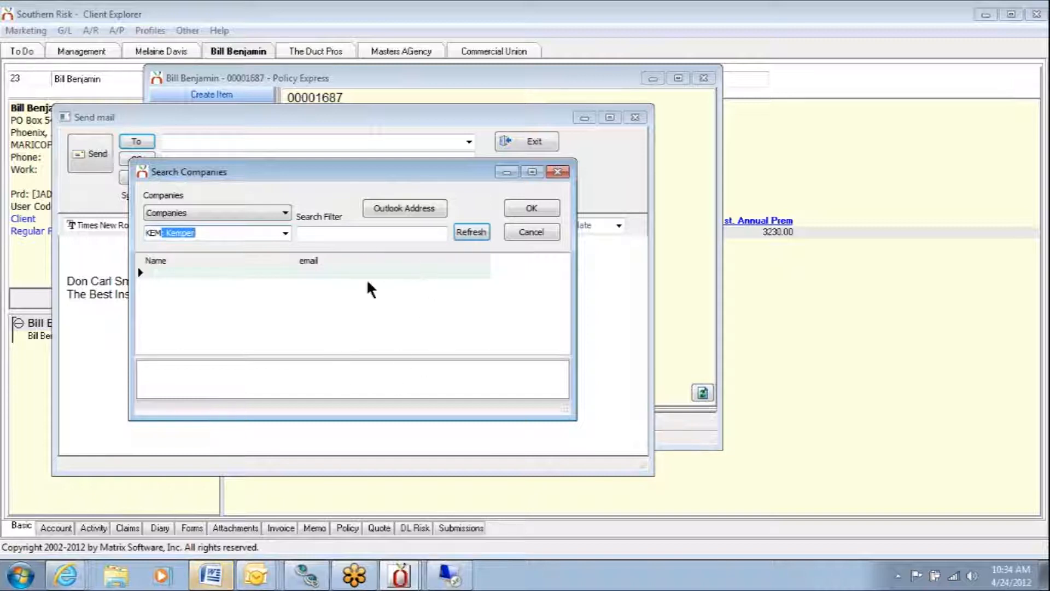
click(529, 206)
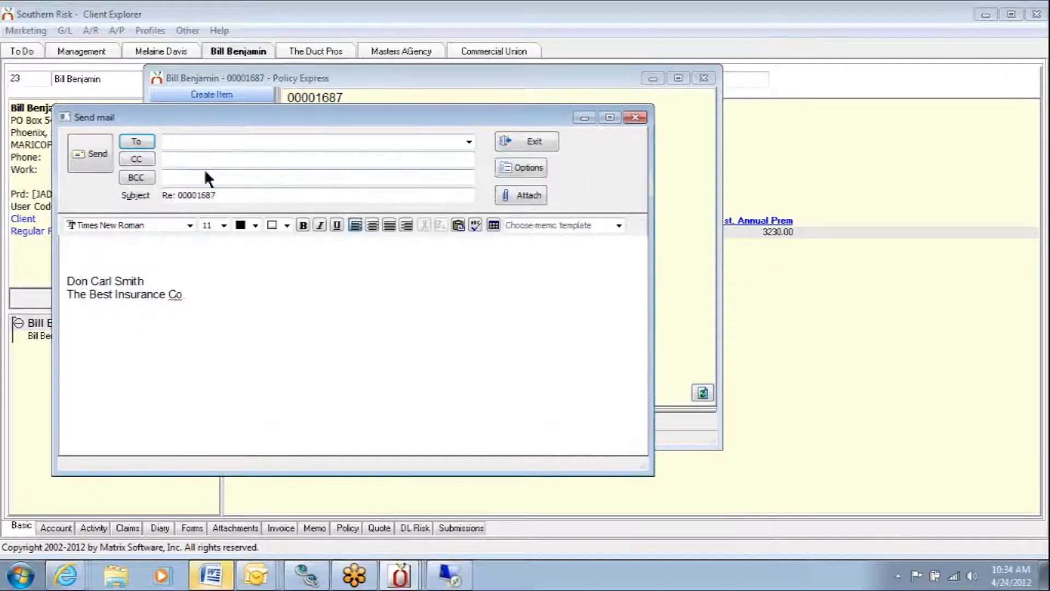
- Address the email to Kemper's customer support address, send it, and close the client's policy window
click(180, 141)
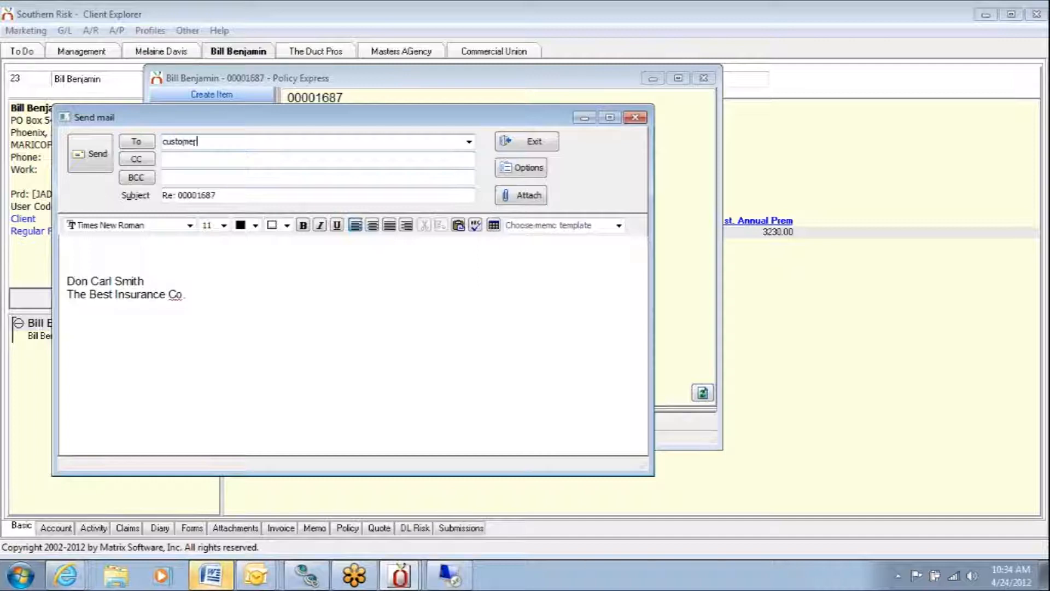
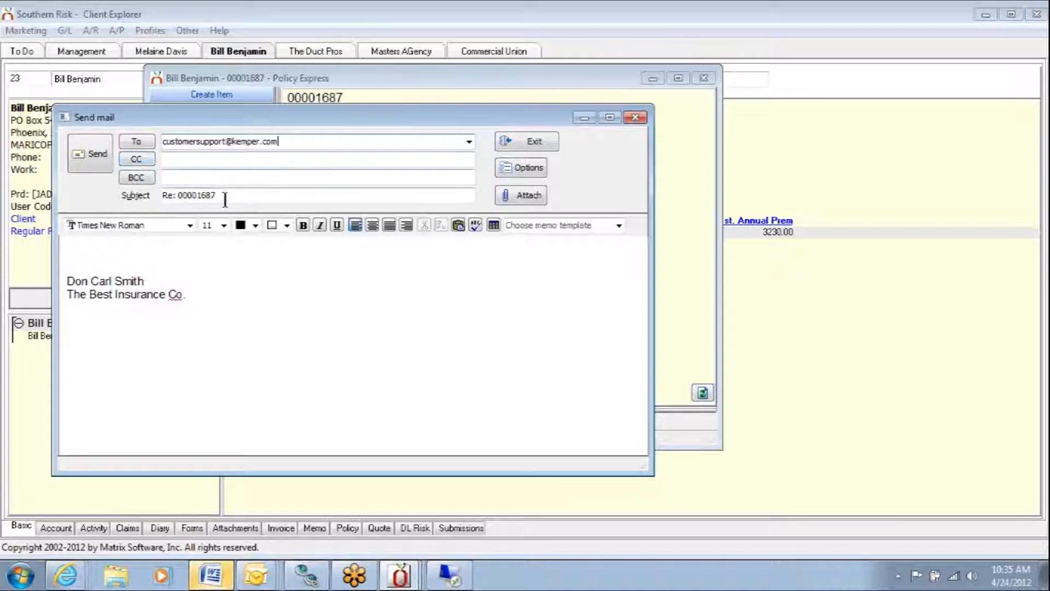
drag(233, 200, 160, 207)
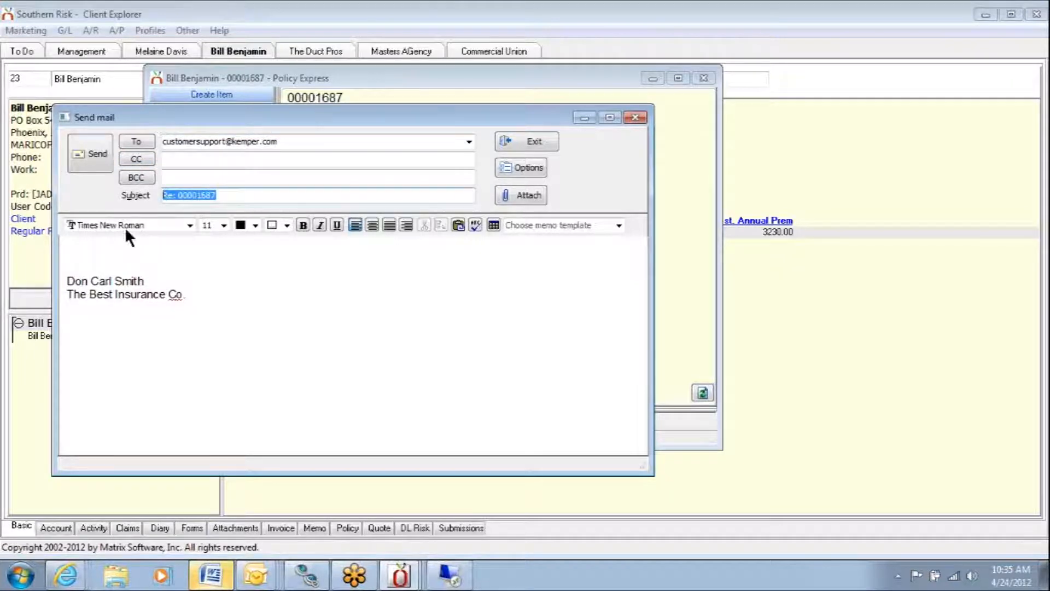
click(103, 148)
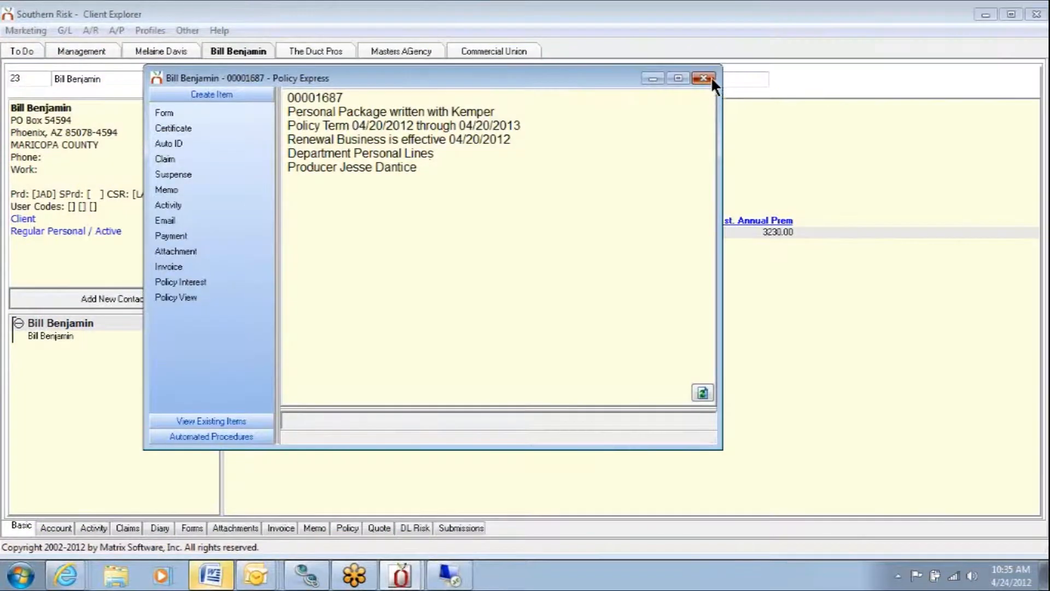
click(703, 79)
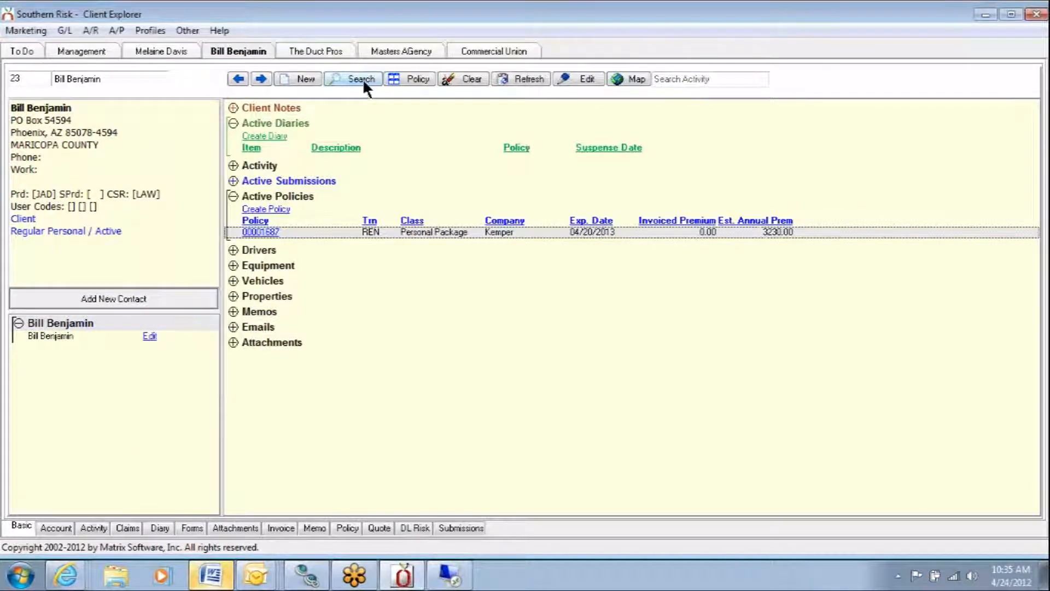
- Open The Duct Pros' Business Auto policy expiring 05/01/2012, bring up a new suspense item, and exit it without saving
click(305, 51)
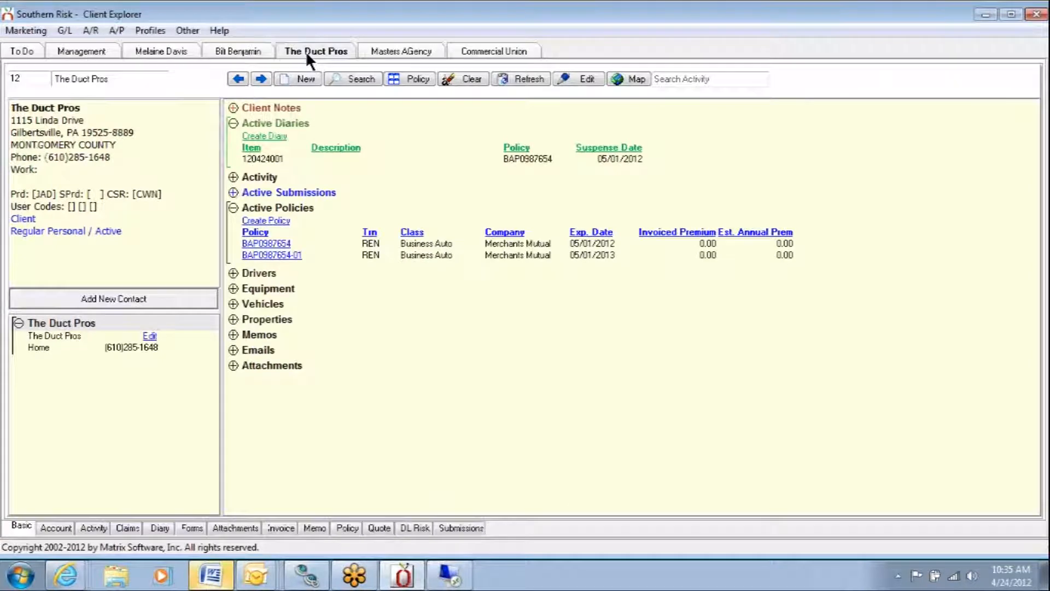
click(284, 245)
click(282, 245)
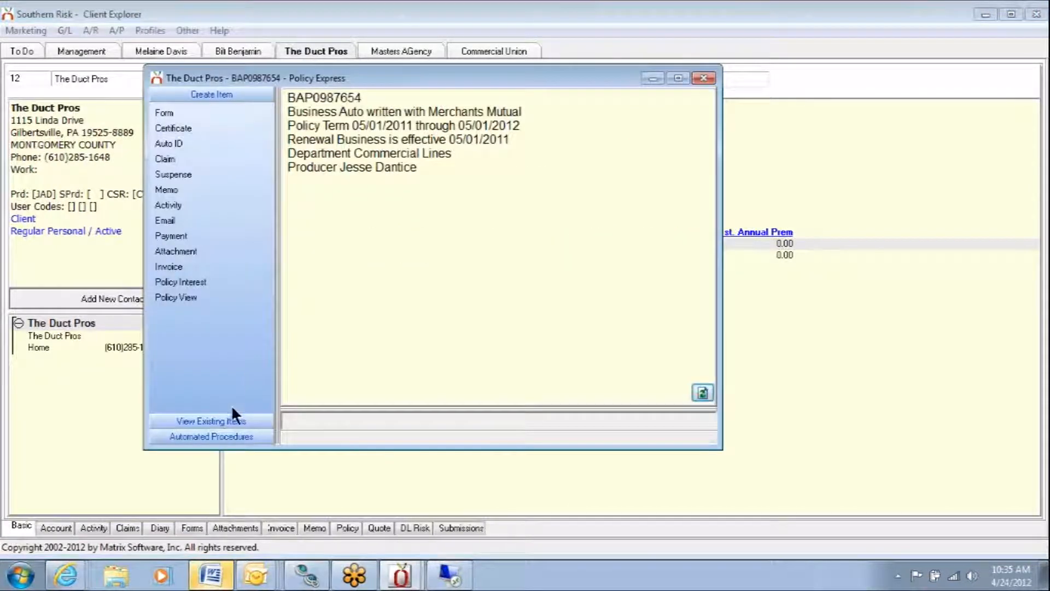
click(184, 176)
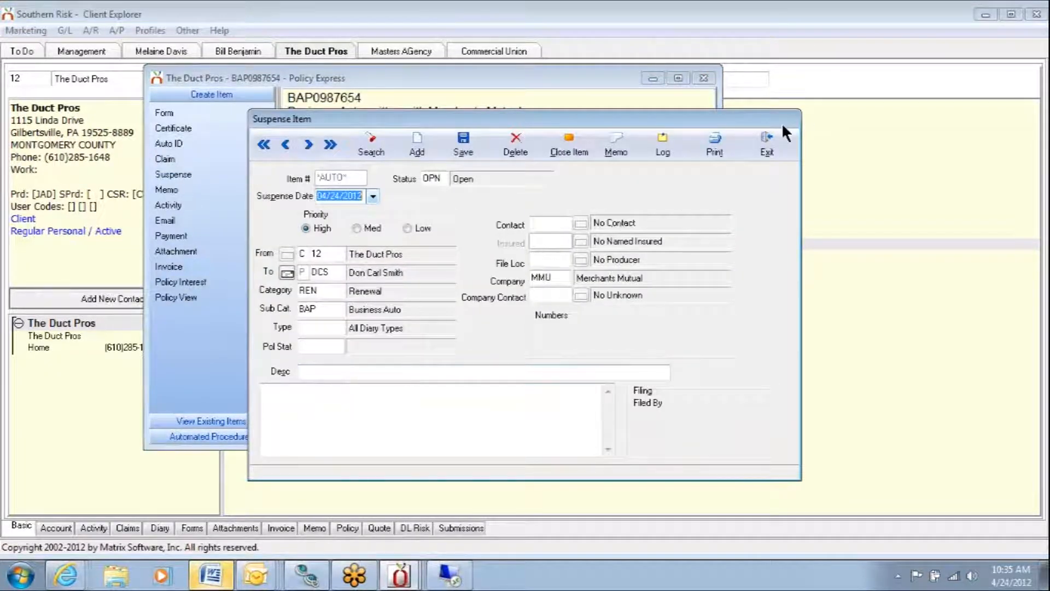
click(765, 140)
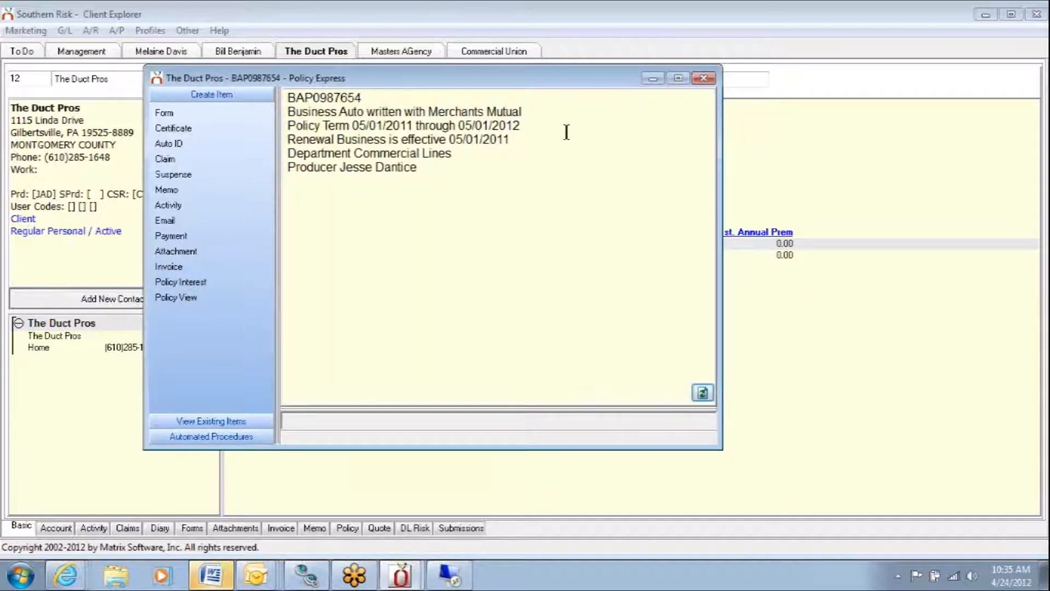
- Filter the new forms by "change" and create an ACORD 175 Commercial Policy Change Request
click(165, 113)
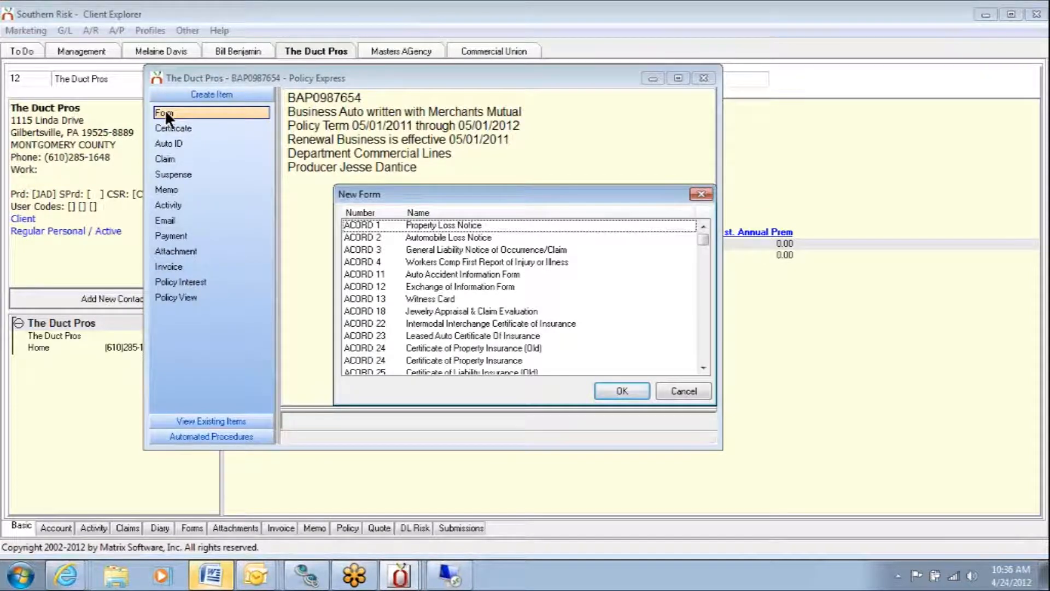
text(chan)
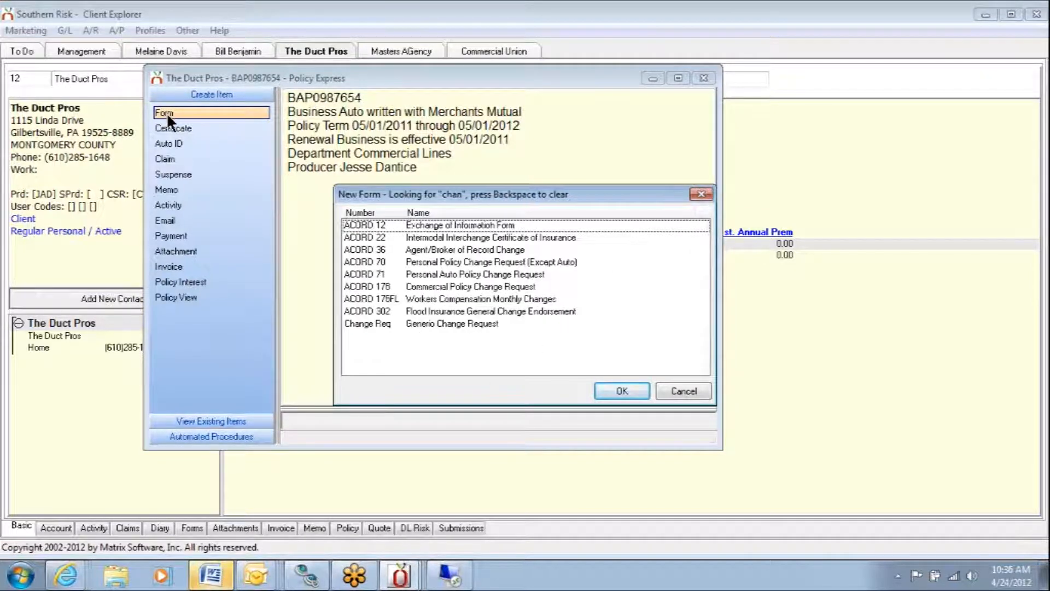
text(ge)
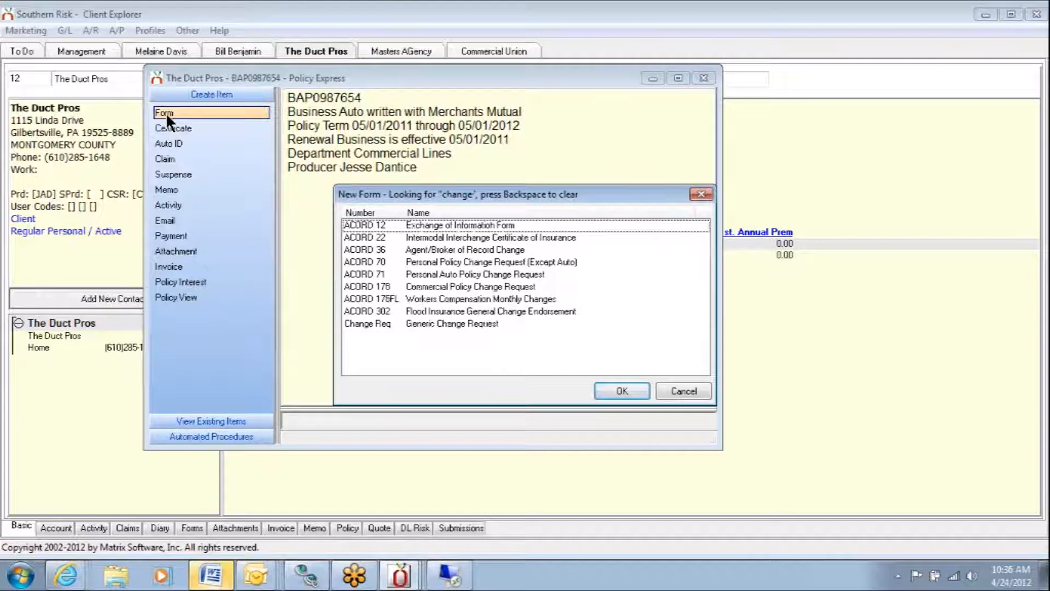
click(490, 286)
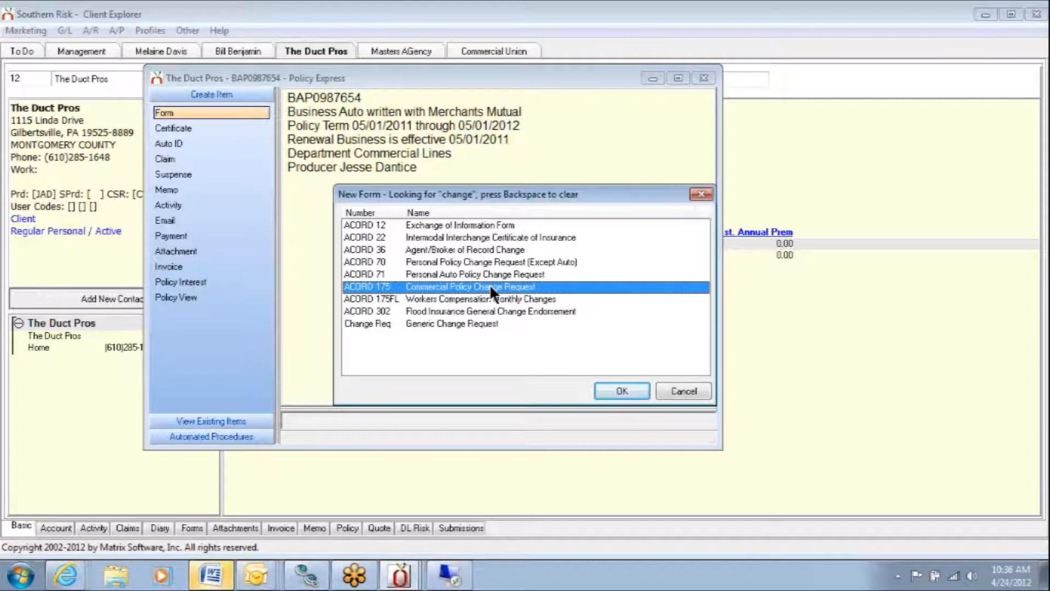
double_click(490, 285)
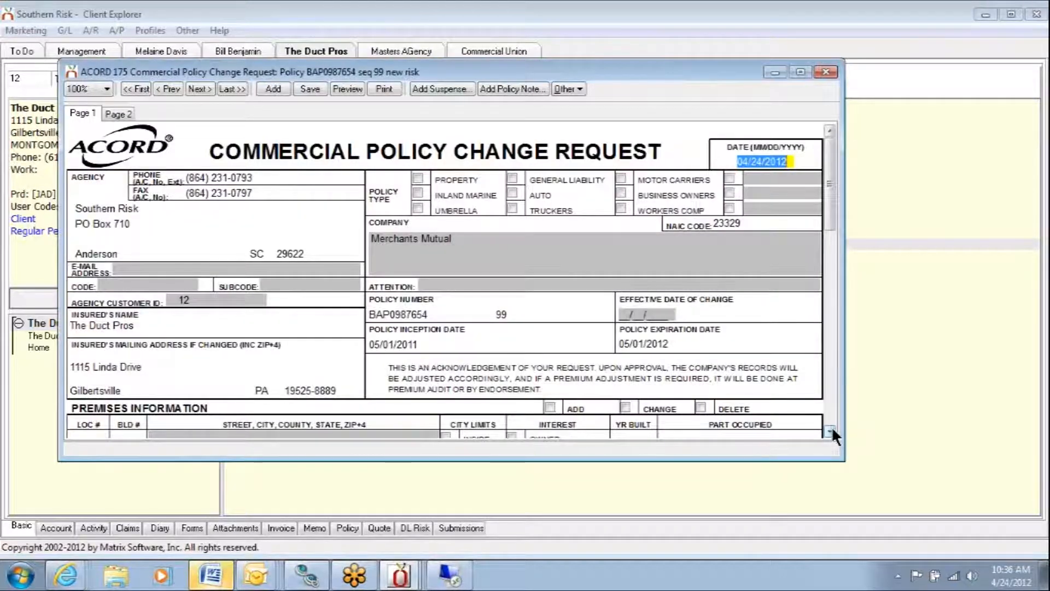
- Import the 1997 CHEV G20 VAN into the form's auto-vehicle section and mark the vehicle change as Delete
click(830, 432)
click(830, 432)
click(830, 432)
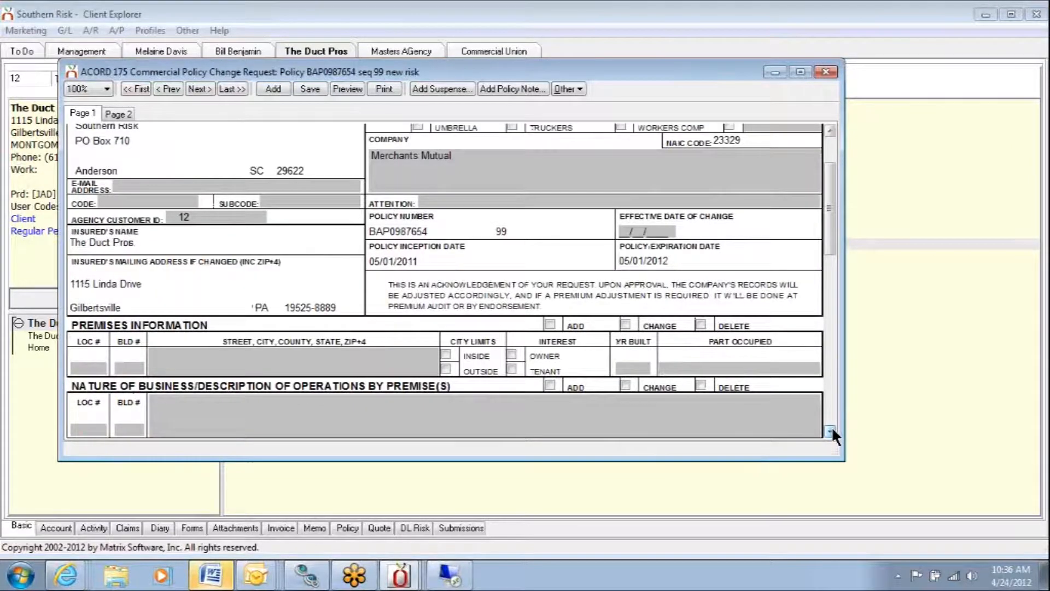
click(830, 432)
click(830, 432)
click(830, 432)
click(830, 432)
click(830, 432)
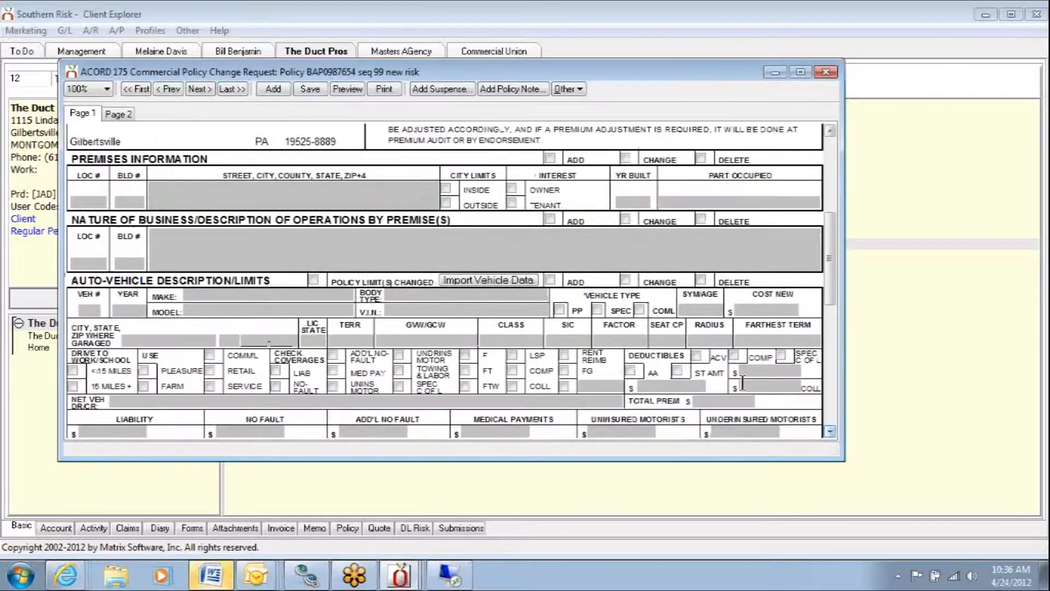
click(495, 280)
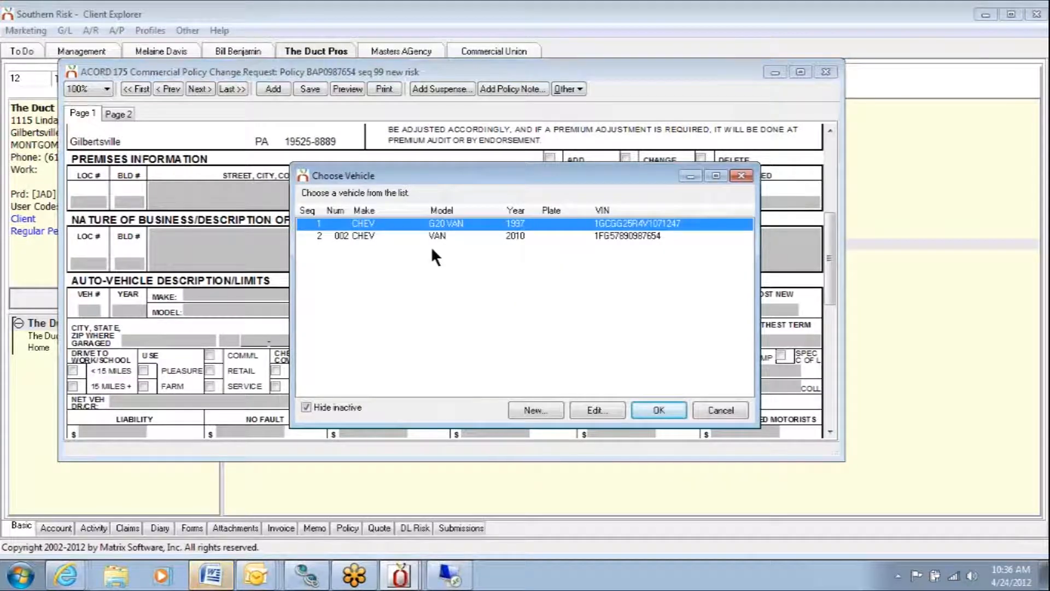
click(330, 224)
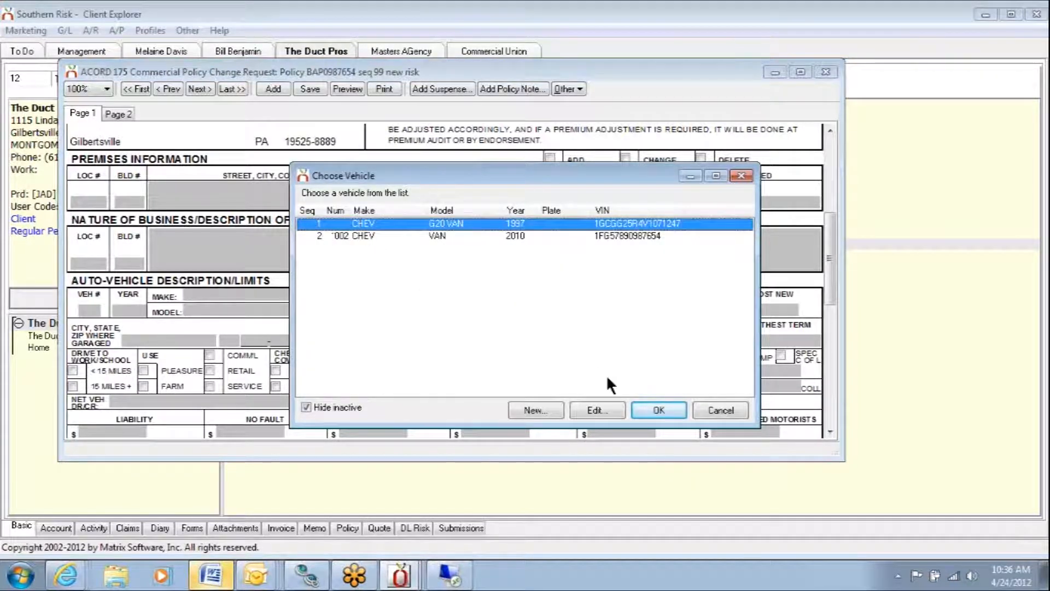
click(667, 412)
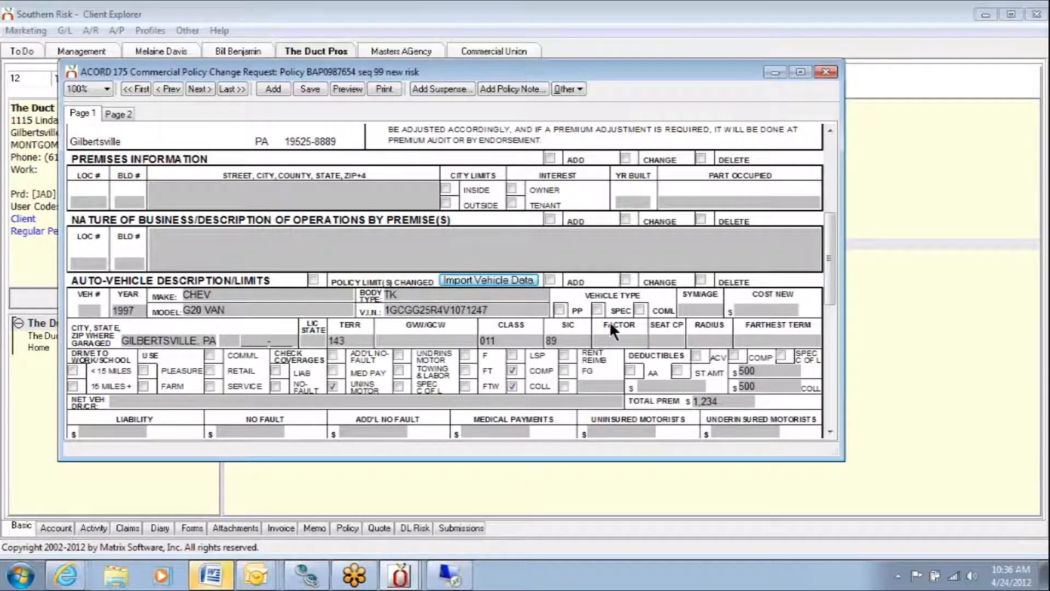
click(86, 310)
click(702, 276)
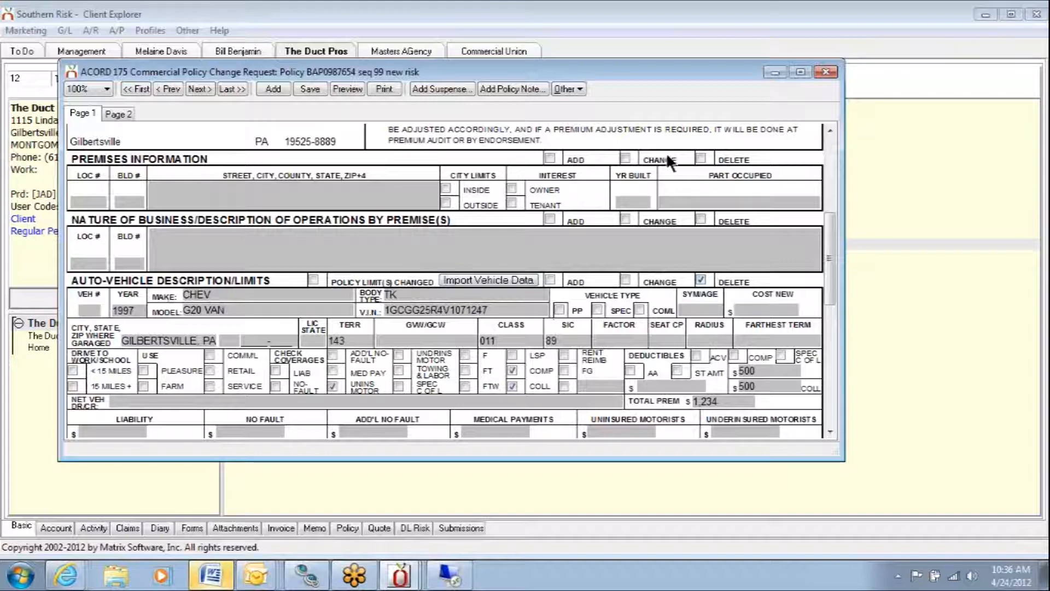
- Set the effective date of change to 04/23/2012 and save the change request form
drag(834, 232, 831, 168)
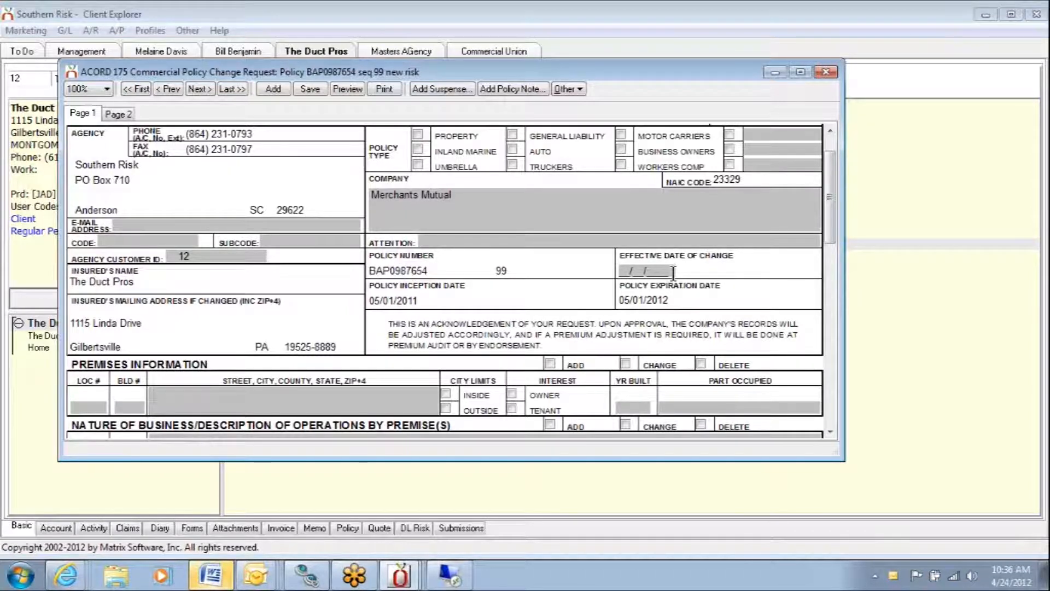
click(674, 272)
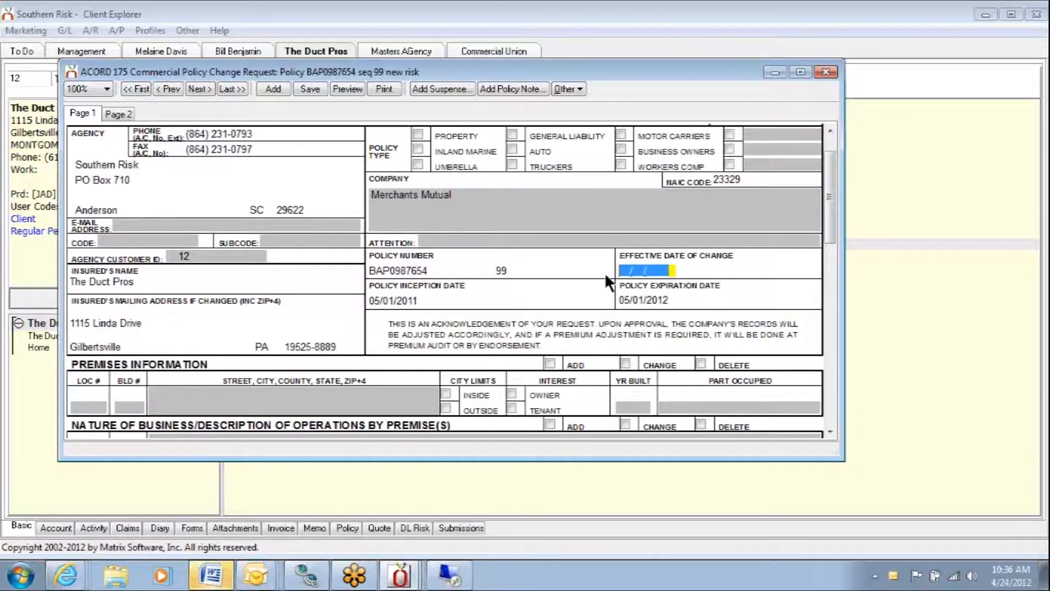
text(04/23/)
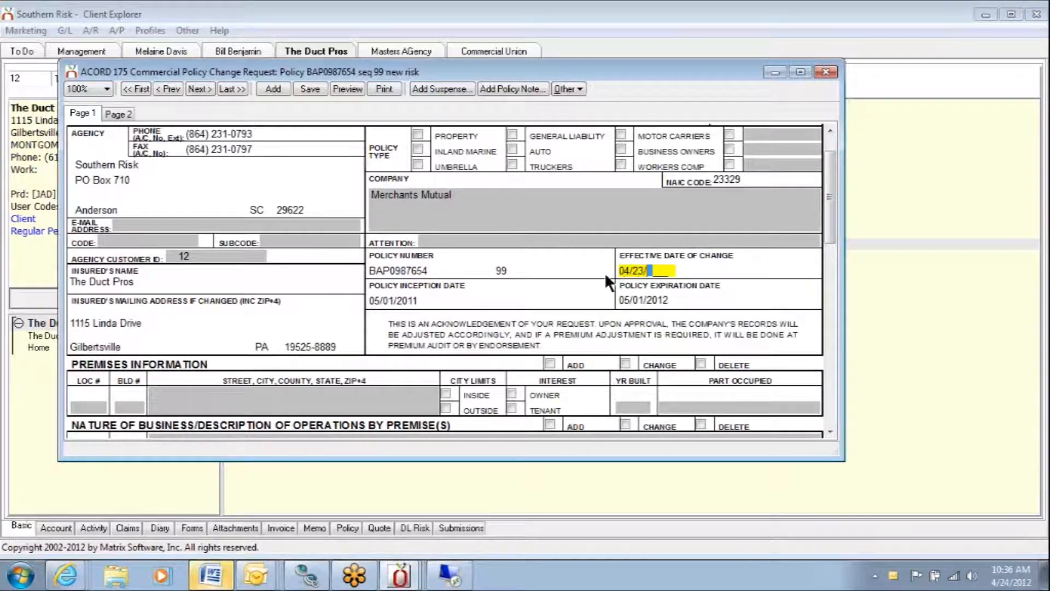
text(2012)
click(310, 89)
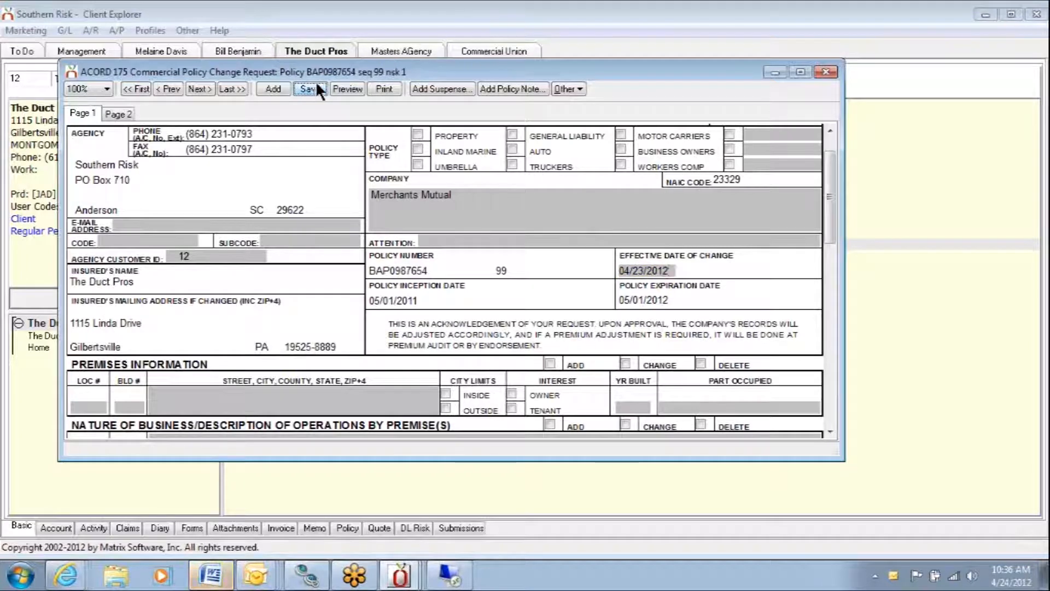
- Add a suspense item from the change request form with category END (Endorsement Request) and sub-category BAP (Business Auto)
click(433, 91)
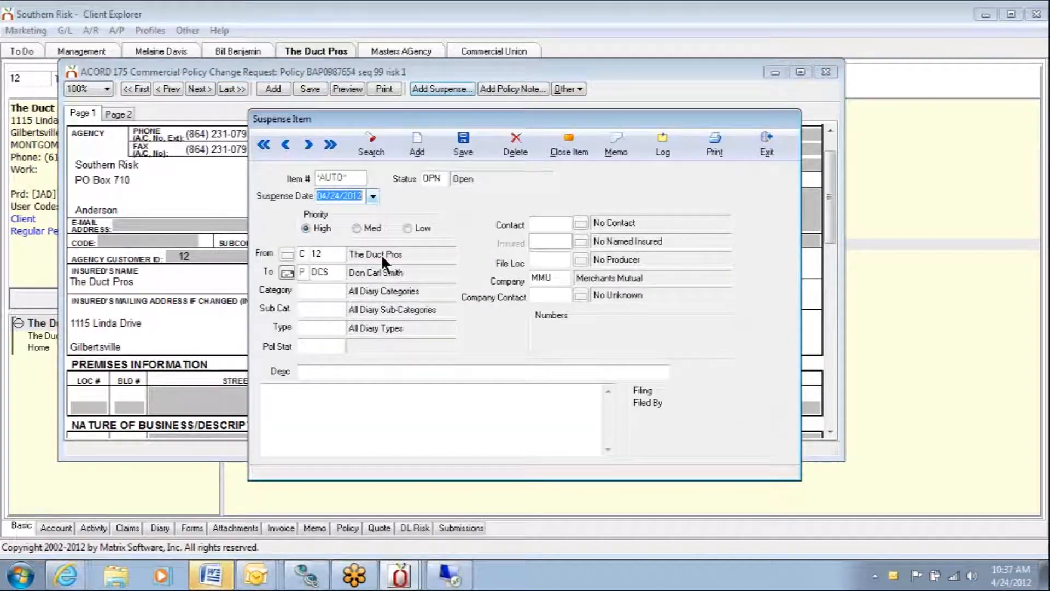
click(327, 294)
text(END)
key(Tab)
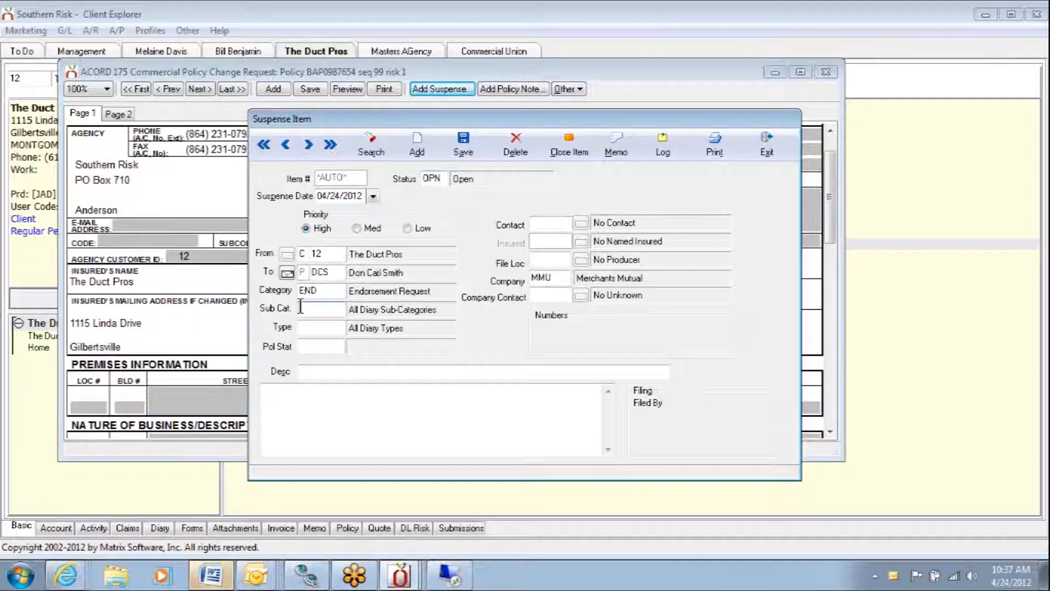
text(BAP)
key(Tab)
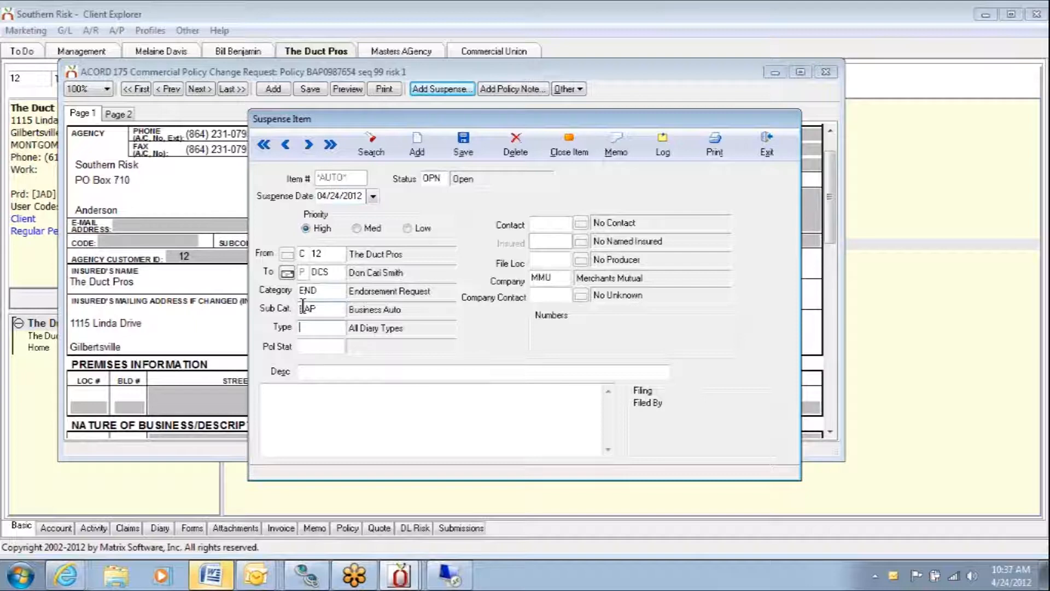
- Set the suspense item's type to F (Form) and its description to "Eff 4/23/12 - Delete vehicle"
text(F)
key(Tab)
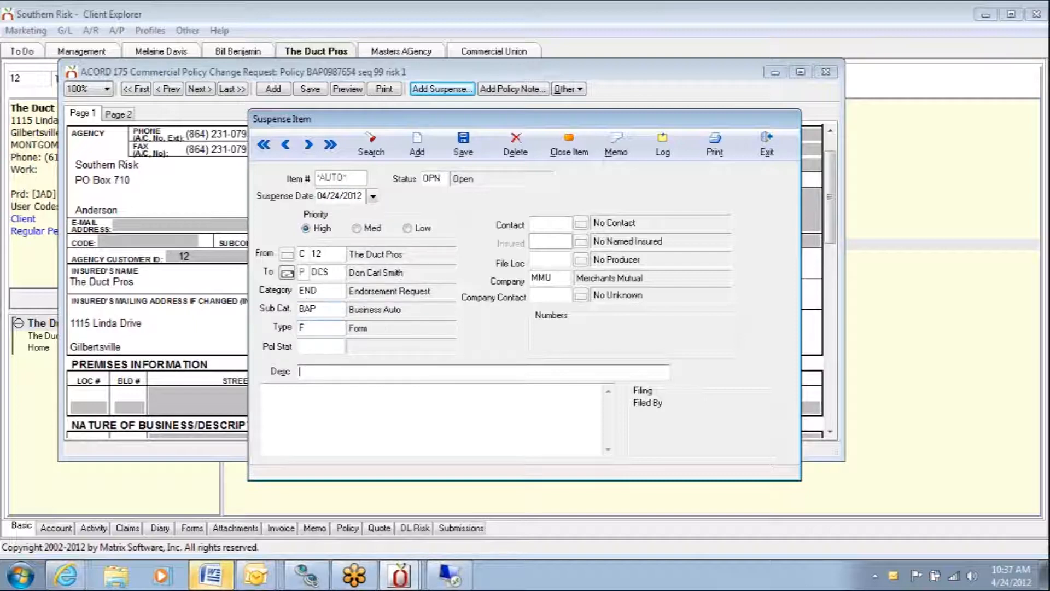
text(Eff 4/23/12 - C)
key(BackSpace)
text(Delete )
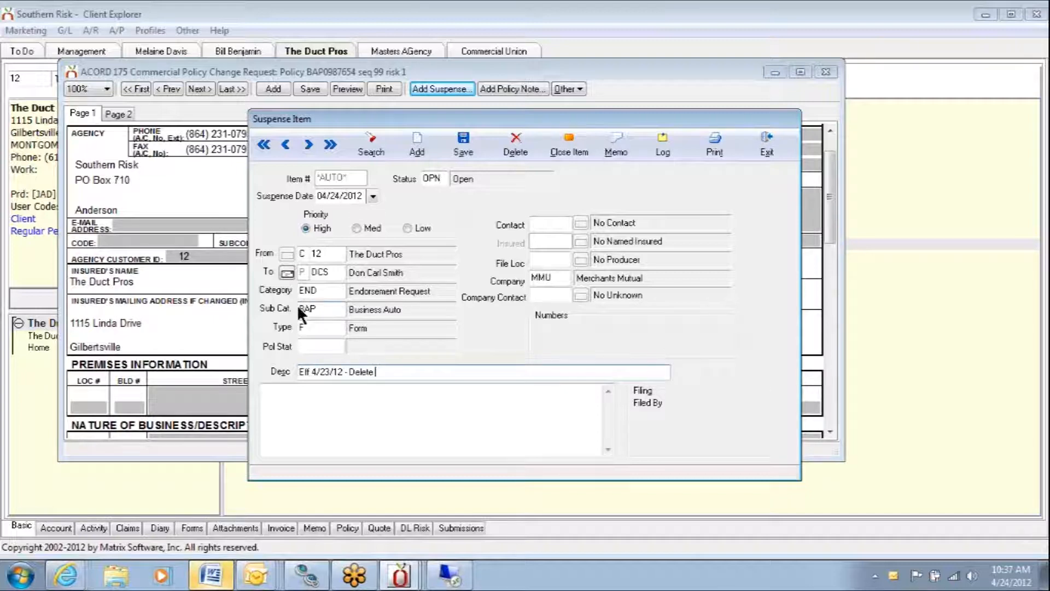
text(vh)
text(hicle)
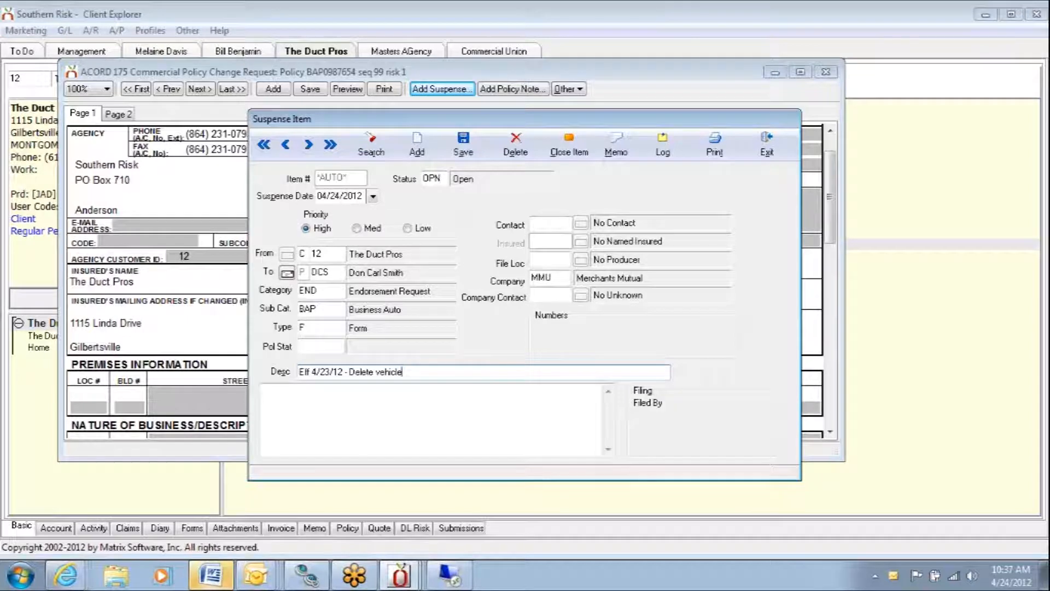
- Enter a note in the suspense item saying that the client contact called to delete
click(295, 393)
text(Bill)
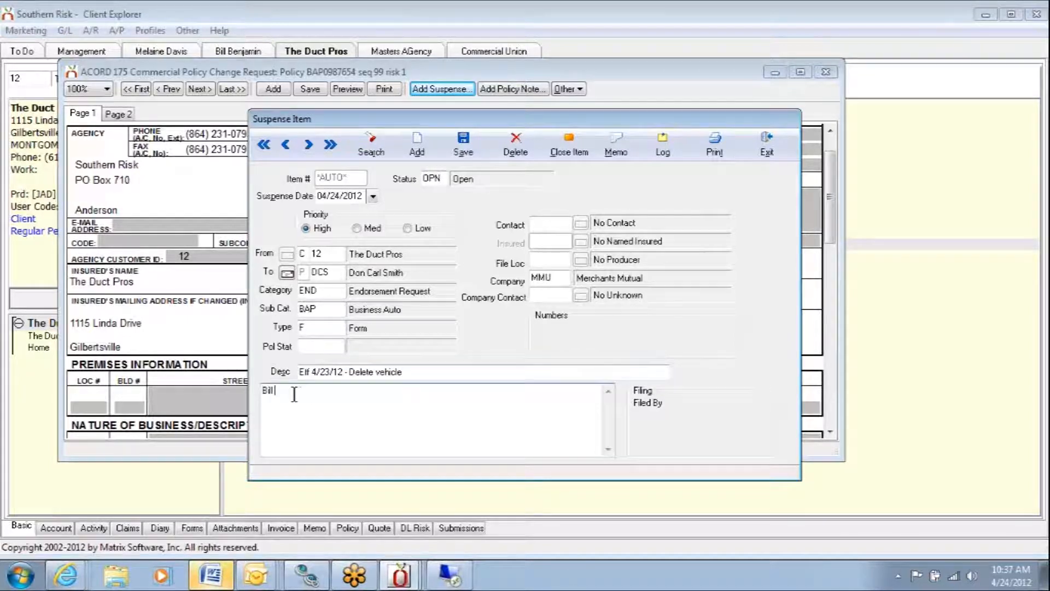
text( called to d)
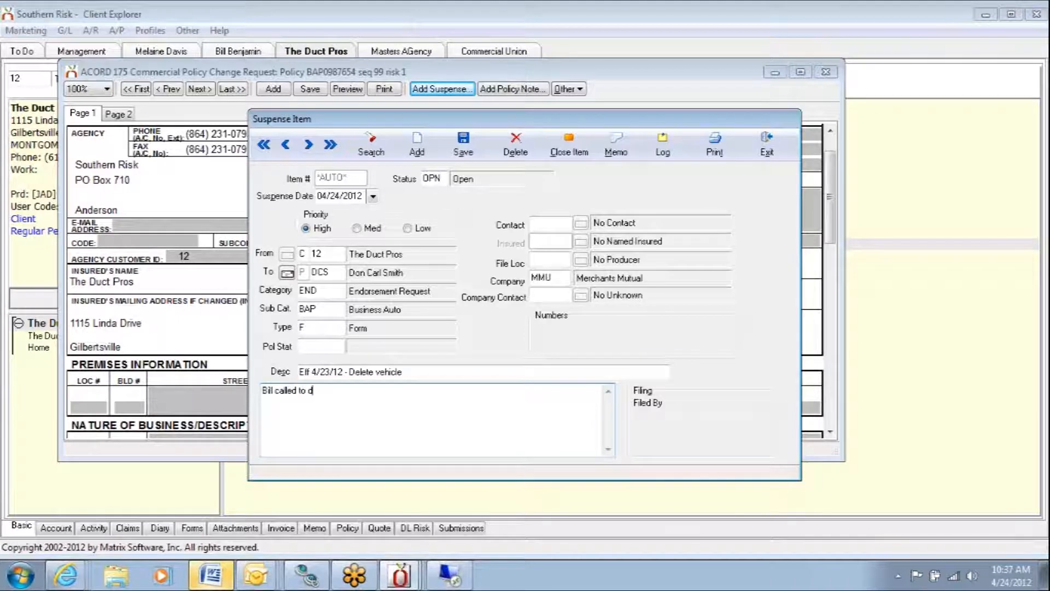
text(elete)
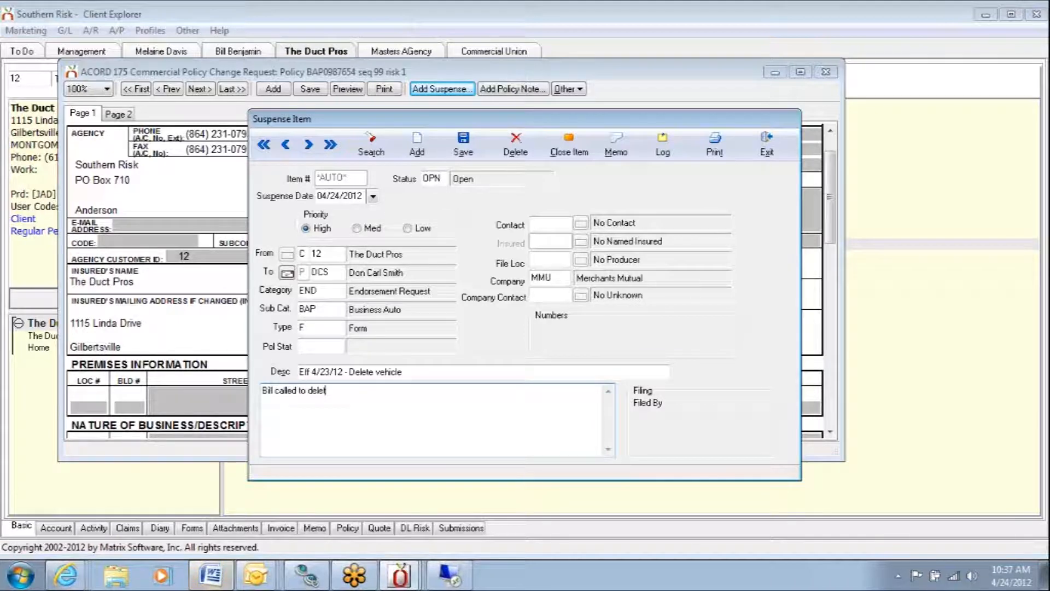
- Set the suspense date to 05/16/2012, then save and close the suspense item
click(372, 195)
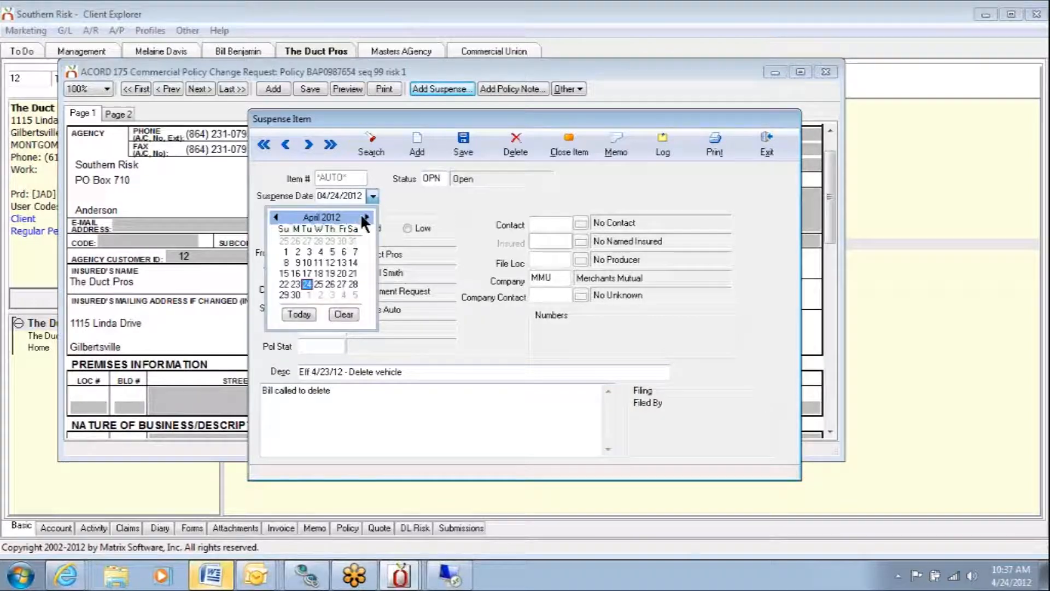
click(363, 218)
click(318, 261)
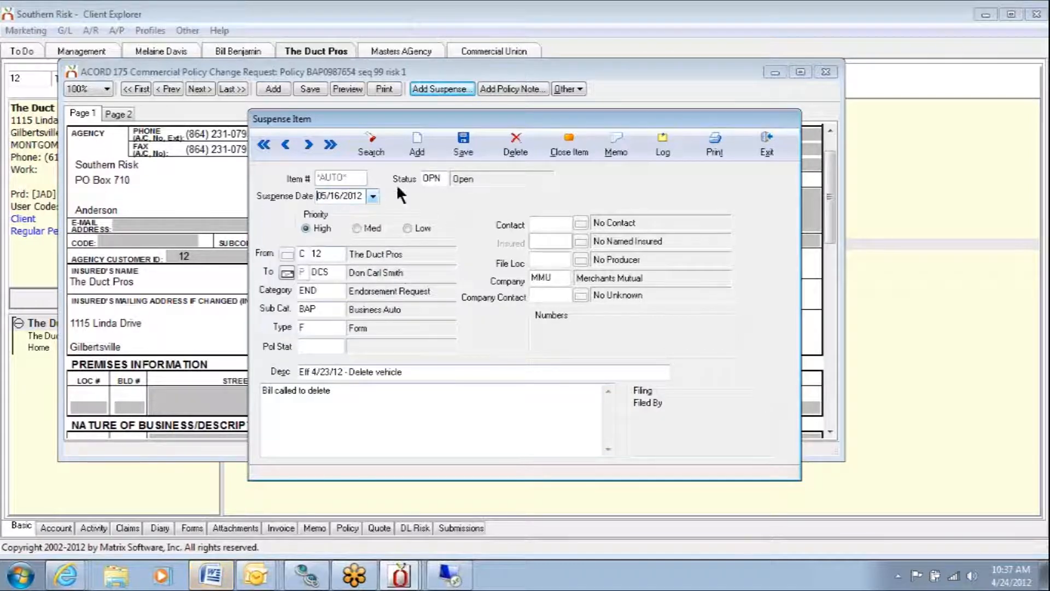
click(455, 147)
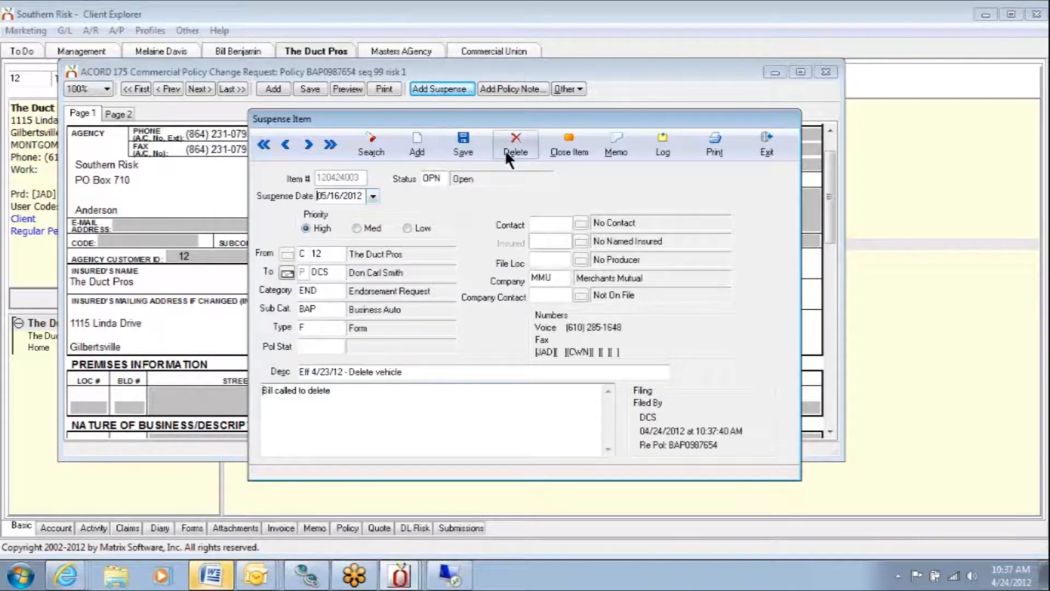
click(763, 145)
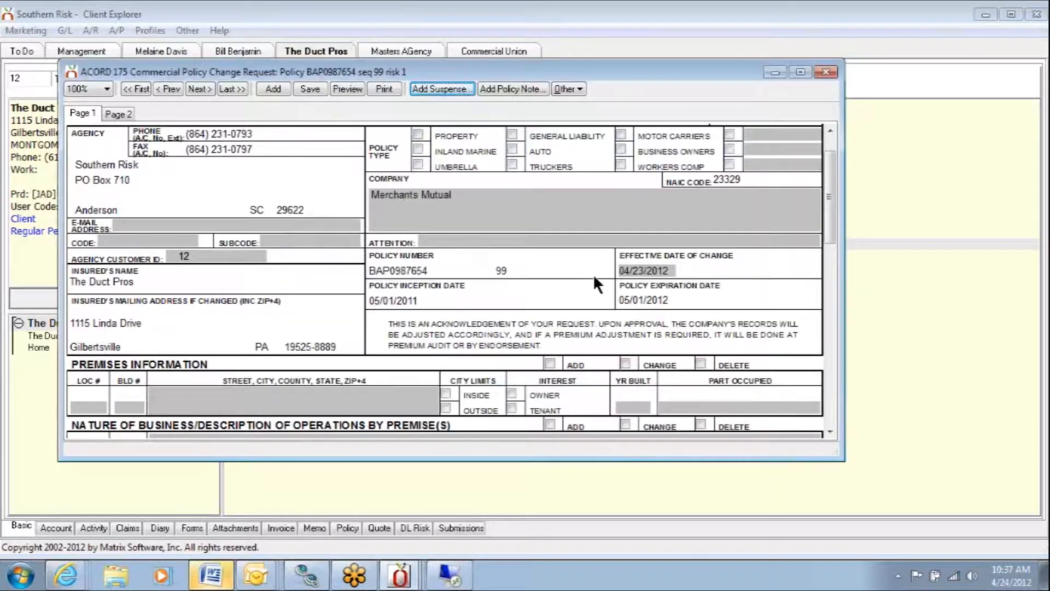
- Batch print only the ACORD 175 Commercial Policy Change Request as an attachment to a new email
click(569, 89)
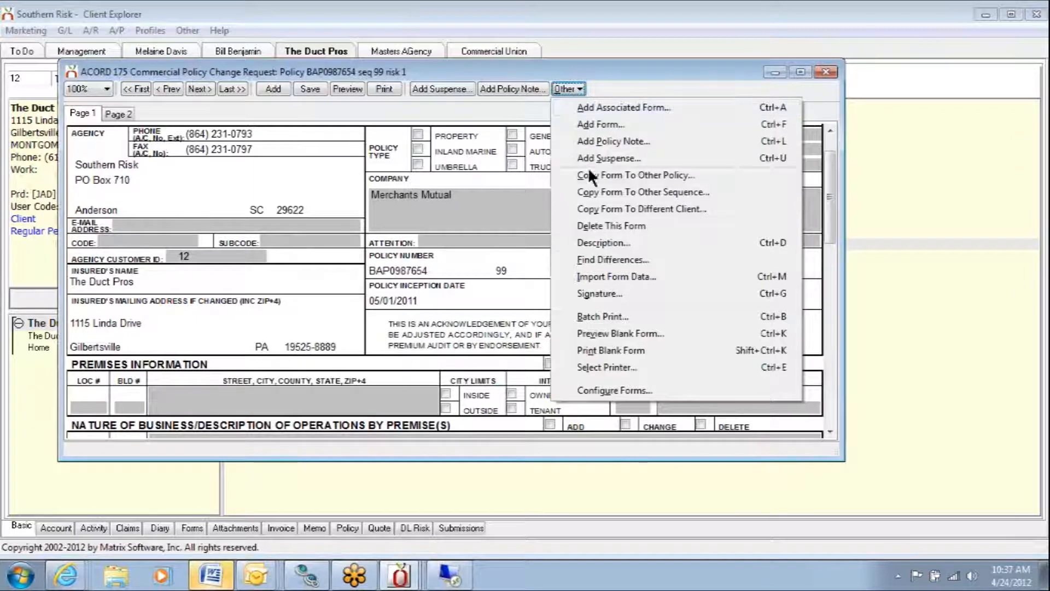
click(600, 317)
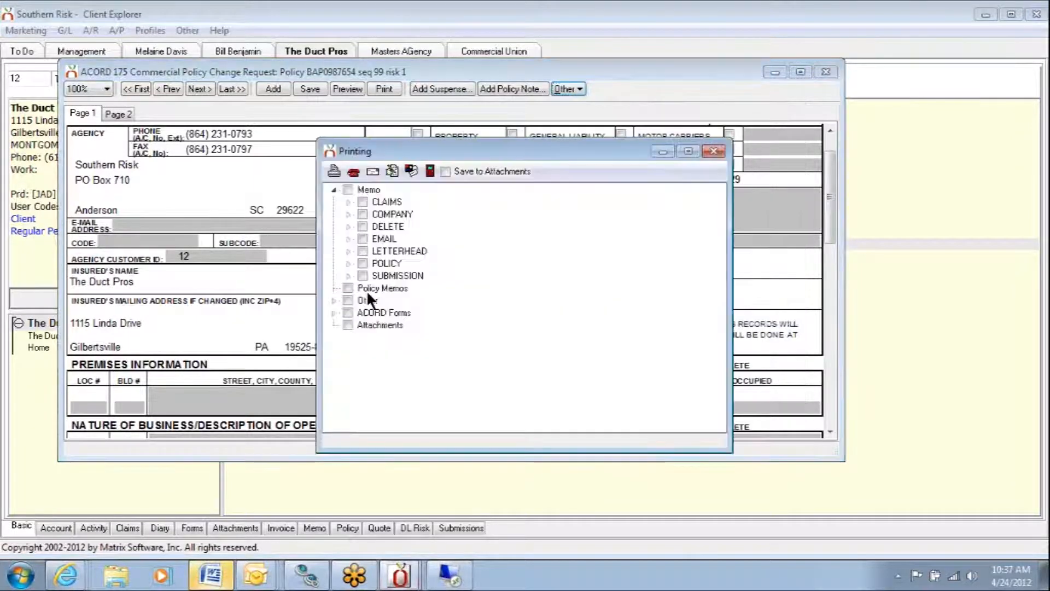
click(332, 312)
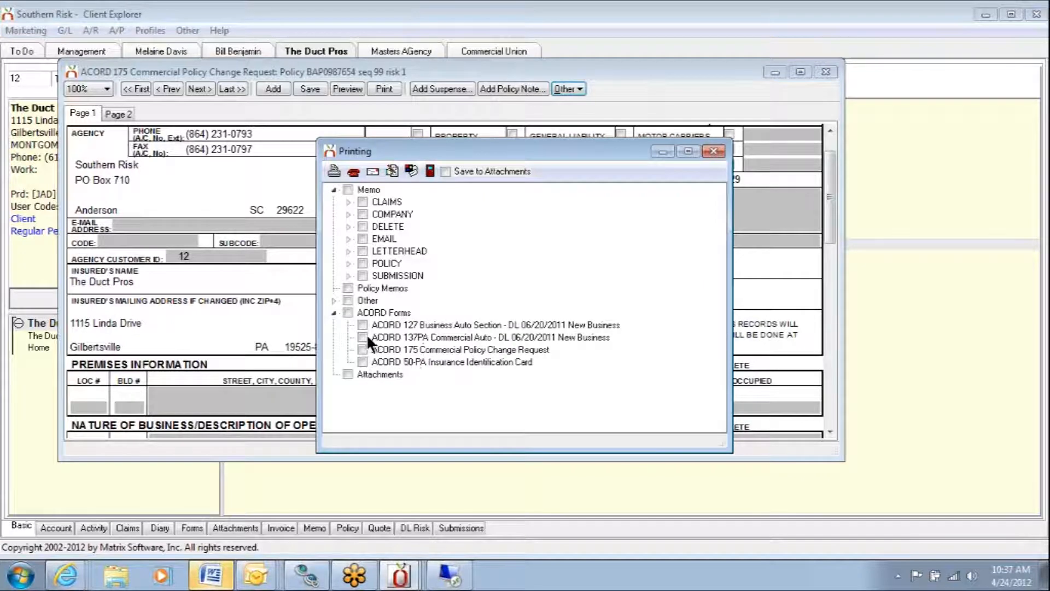
click(363, 349)
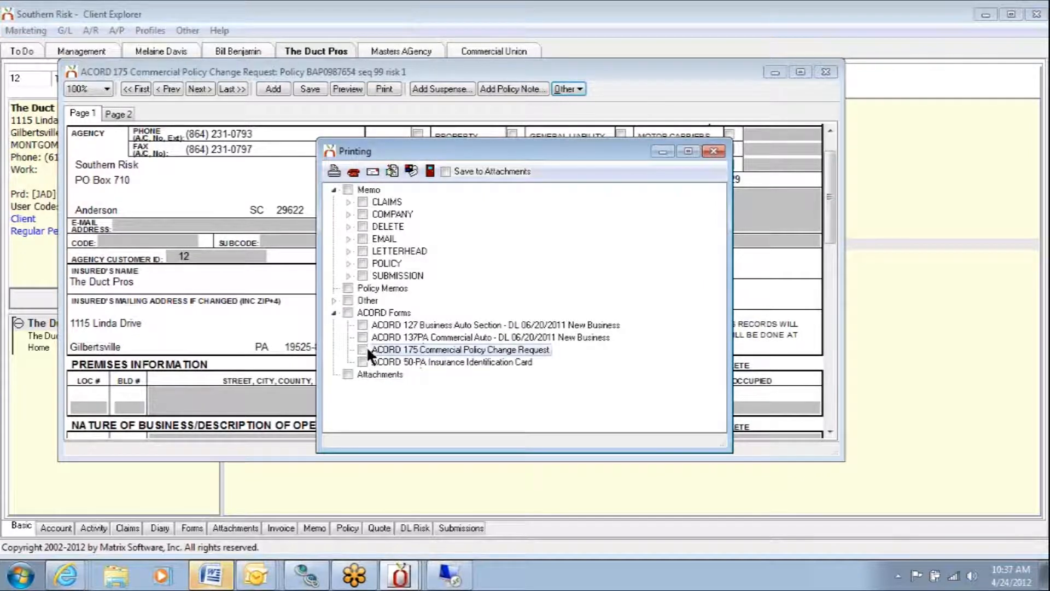
click(372, 172)
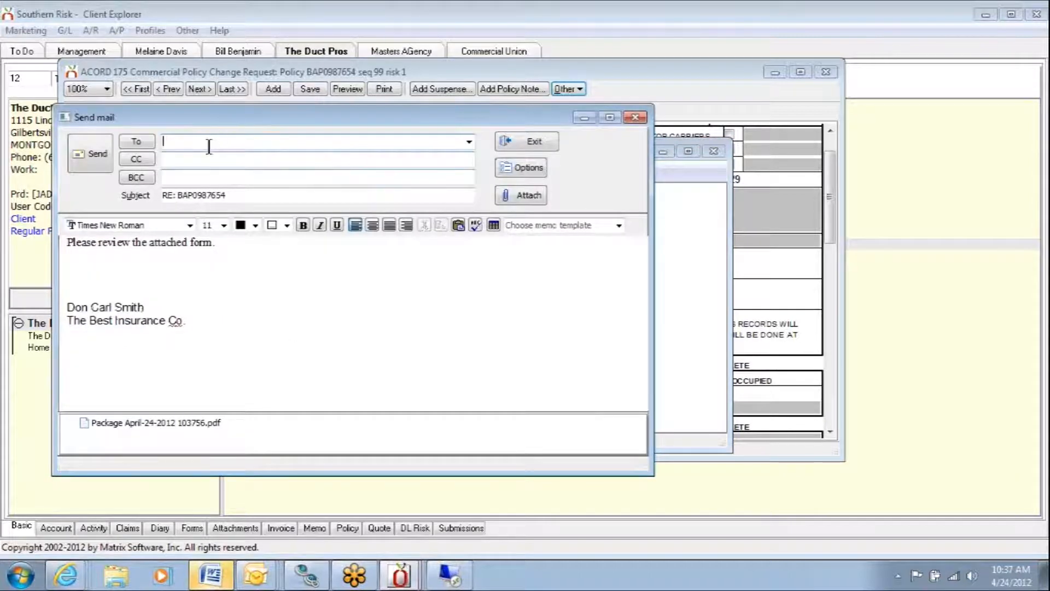
click(145, 143)
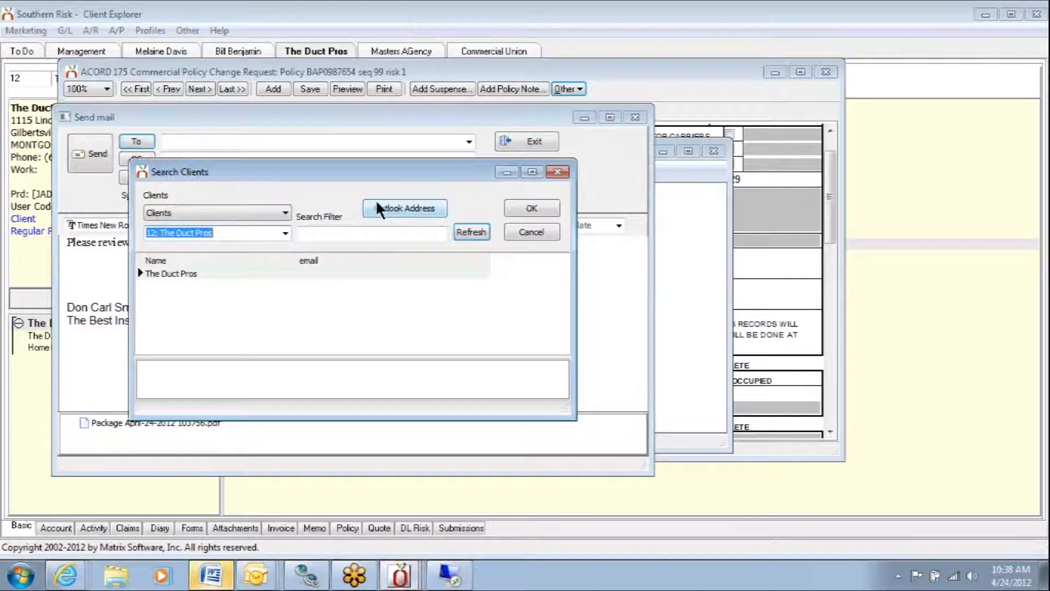
click(285, 212)
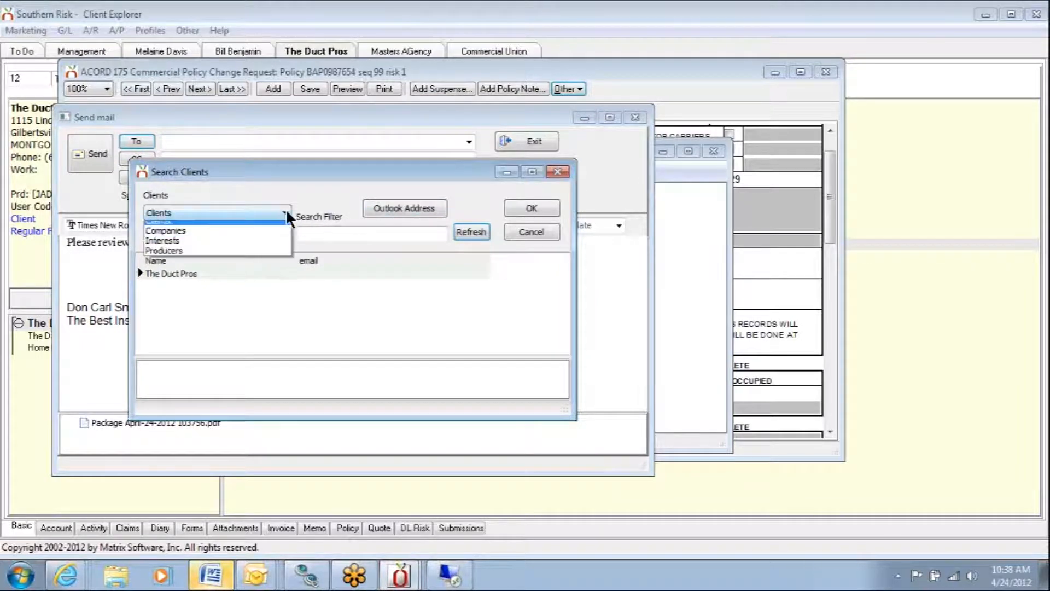
click(261, 231)
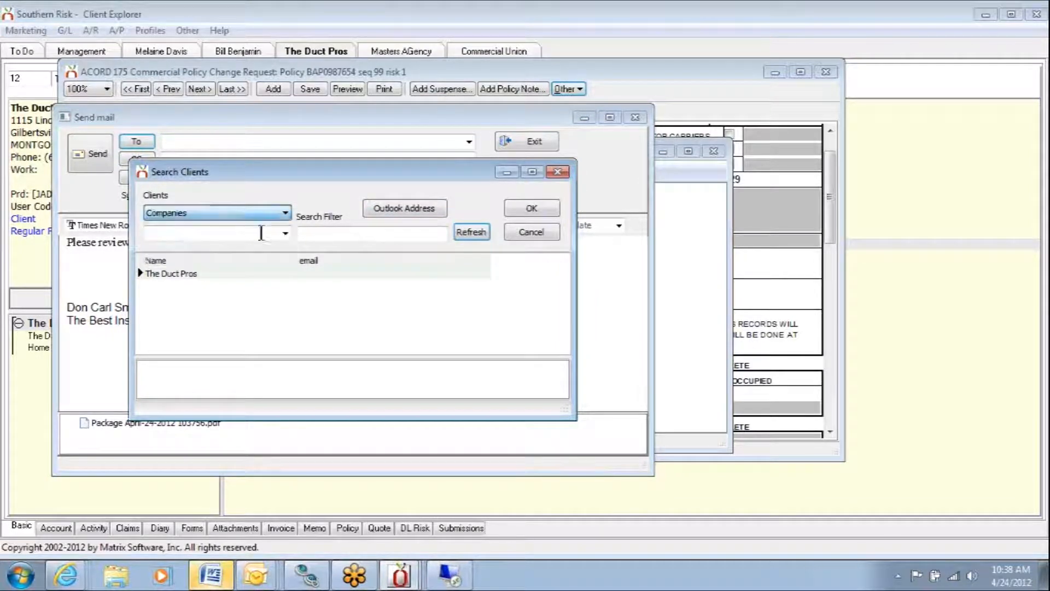
click(392, 213)
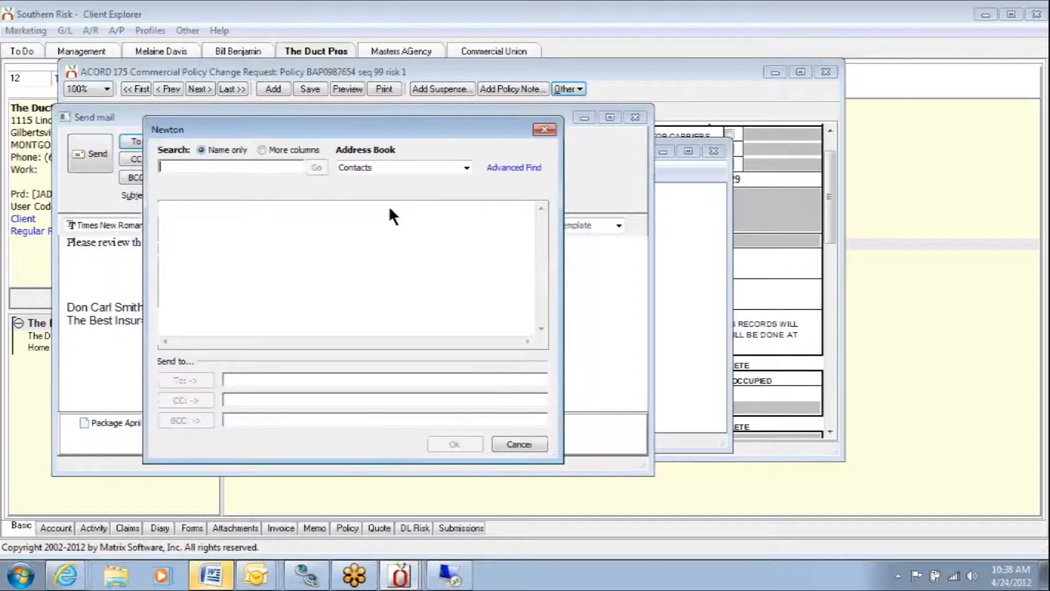
click(544, 129)
- Address the email to the demo email address, send it, and close the printing and change request windows
click(224, 142)
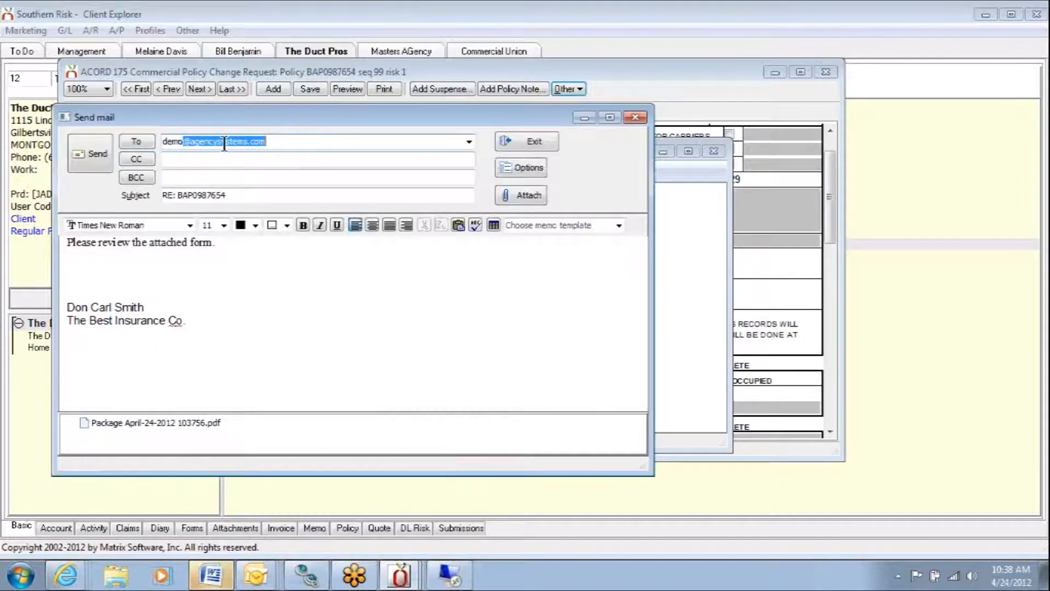
click(93, 154)
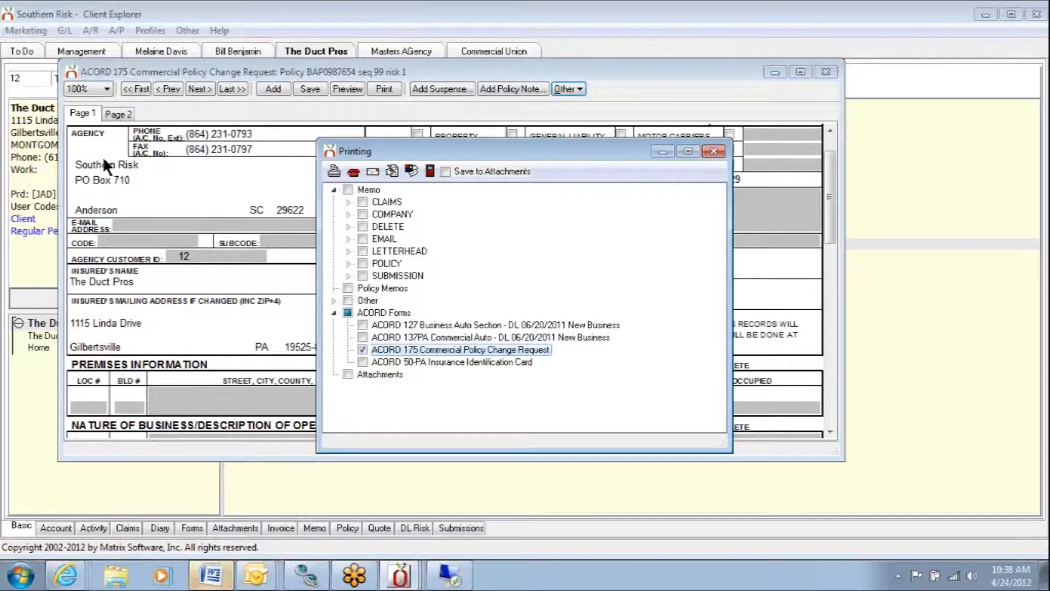
click(720, 149)
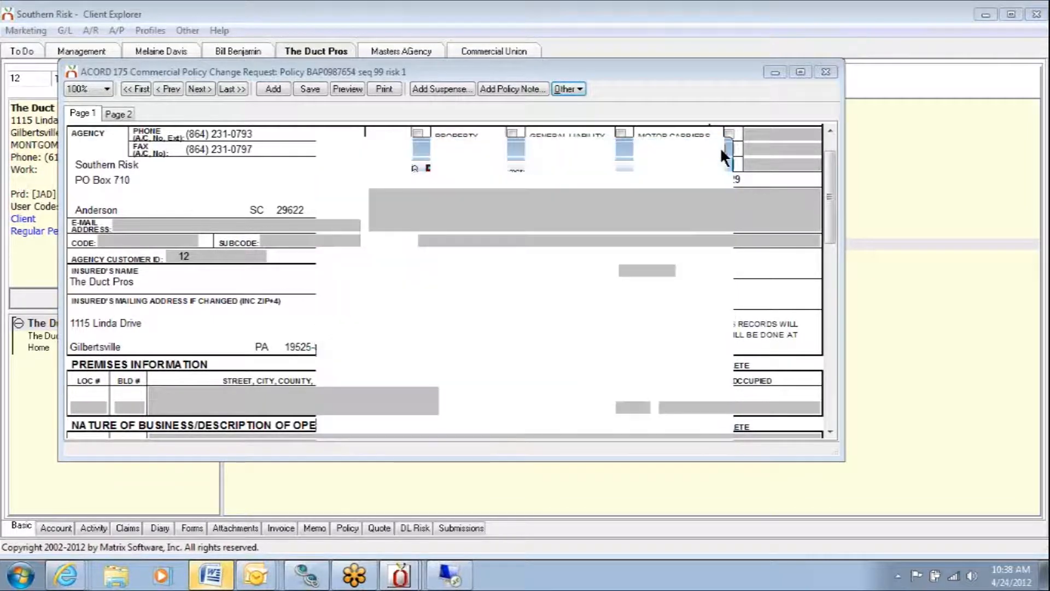
click(826, 71)
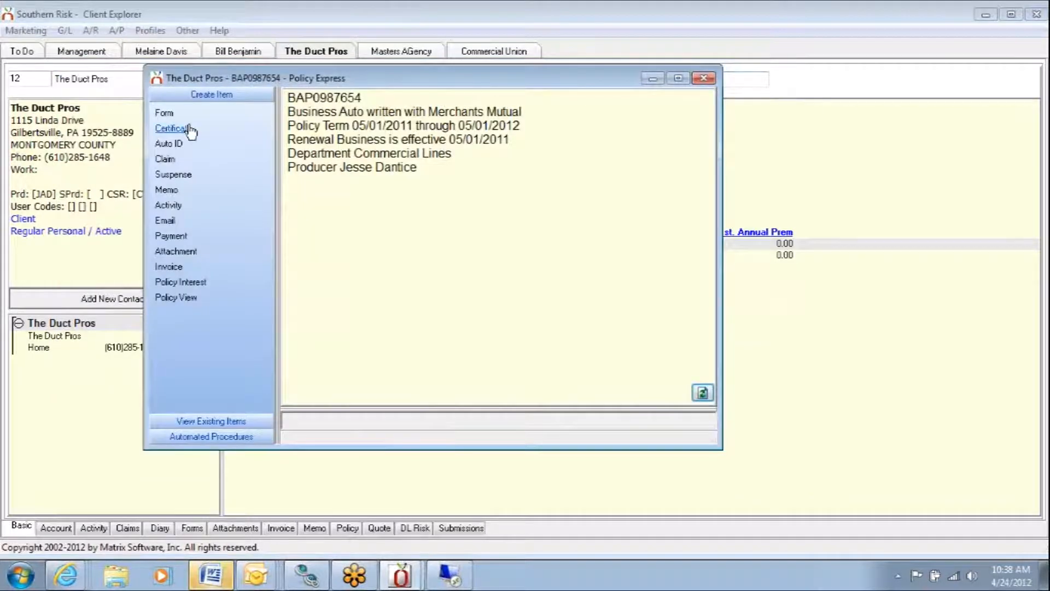
- Filter the new forms by "change" and create a Generic Change Request for policy BAP0987654
click(160, 113)
click(161, 114)
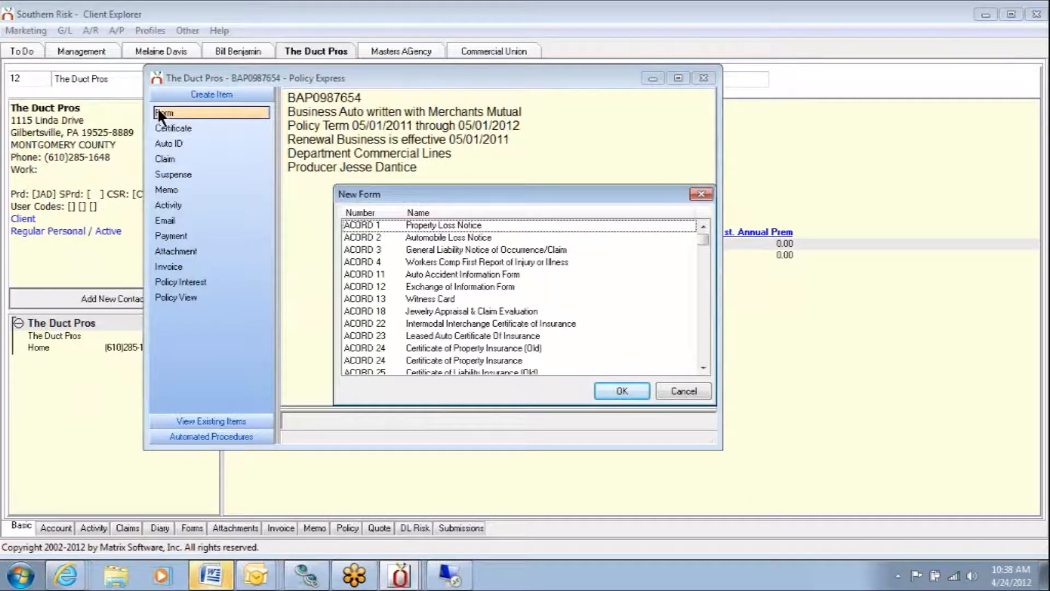
text(change)
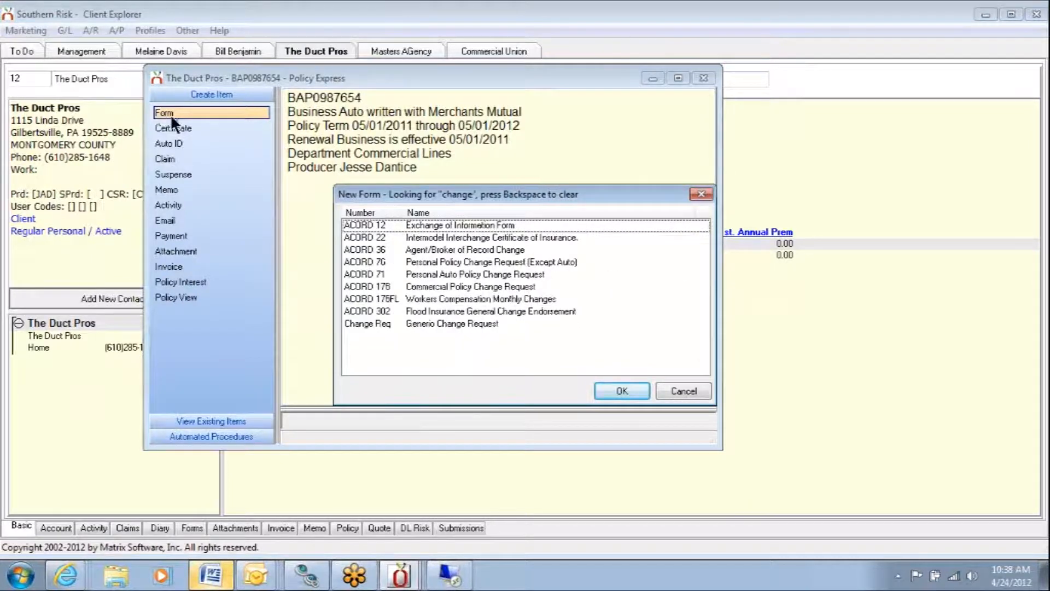
double_click(448, 324)
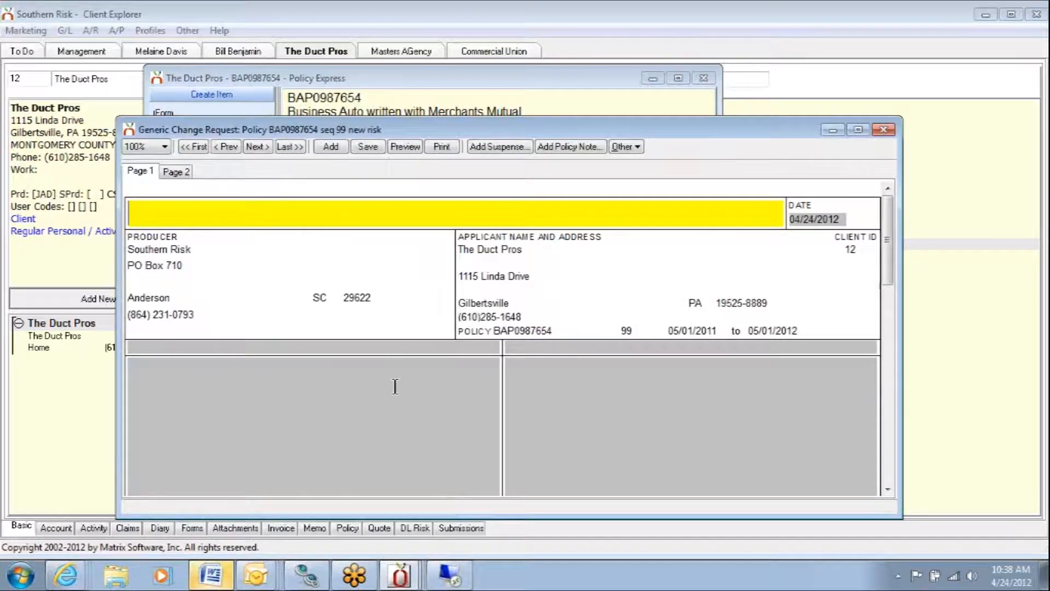
- Fill in the heading line of the generic change request with "Attn:" and the underwriter's name
text(Attn: Mary Und)
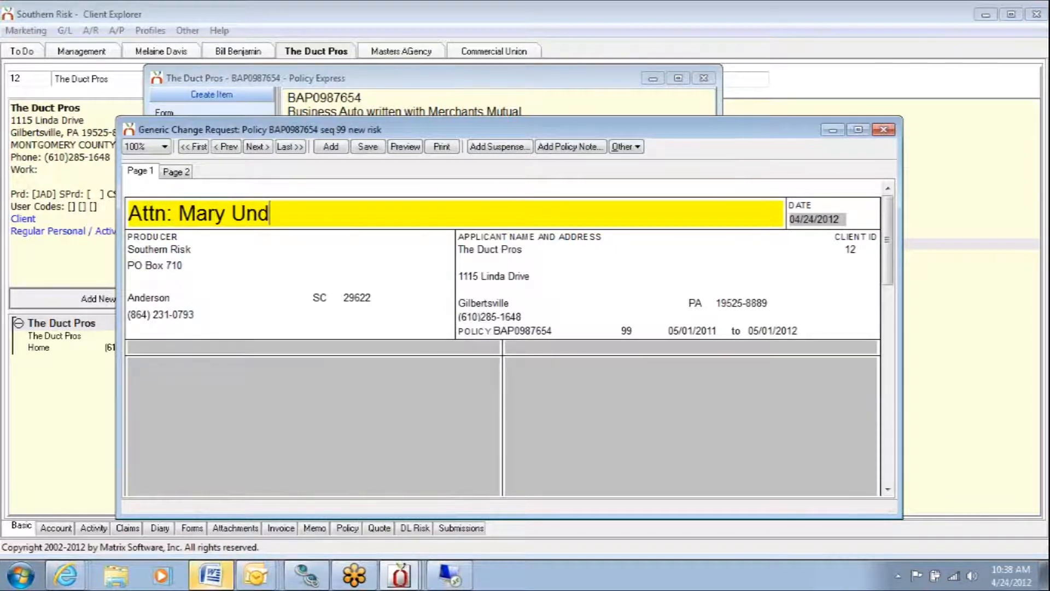
click(383, 375)
text(r)
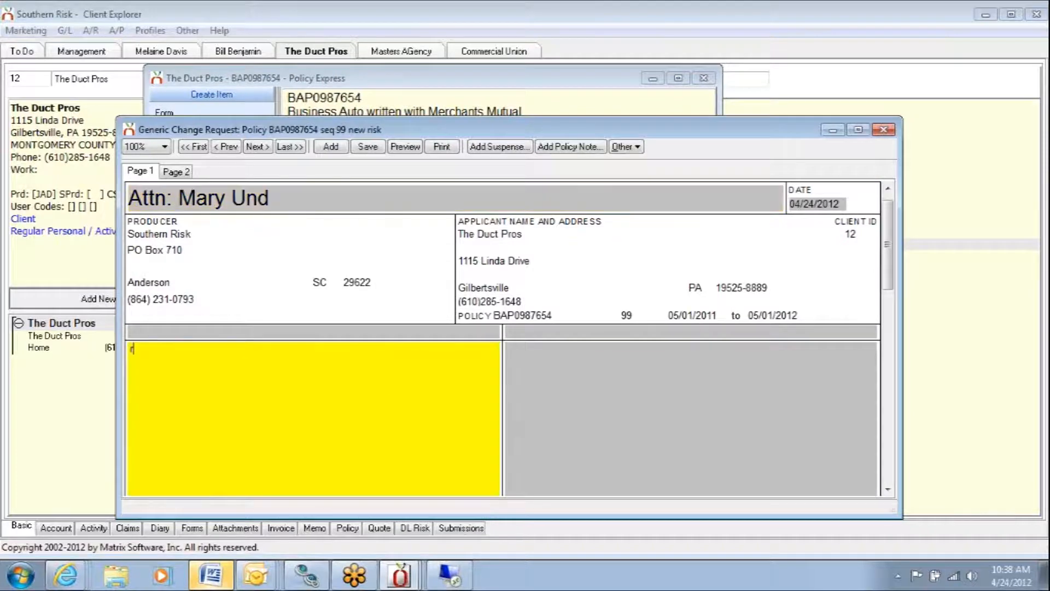
click(329, 202)
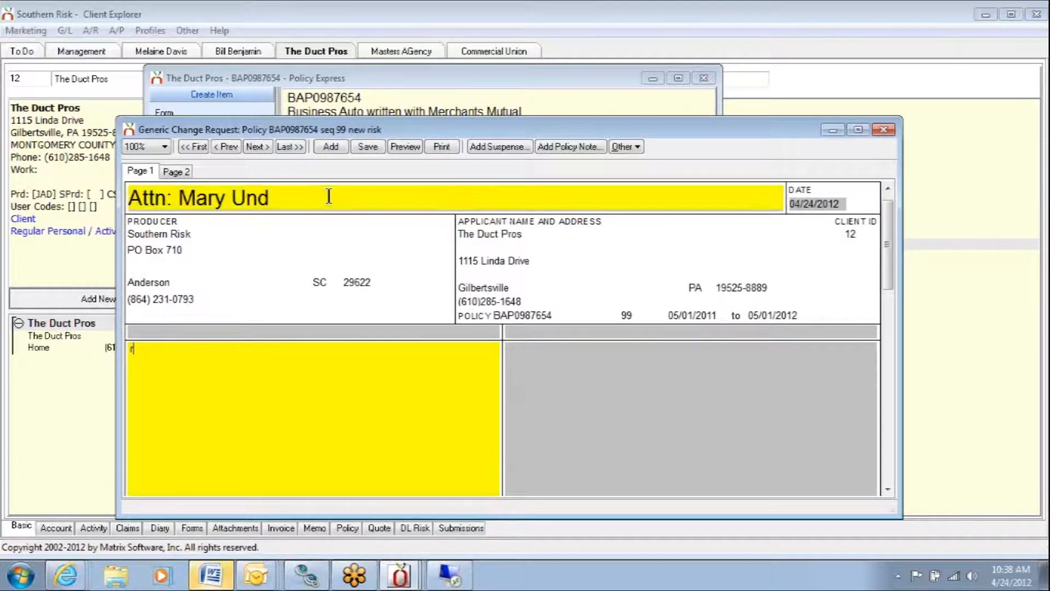
text(erwriter)
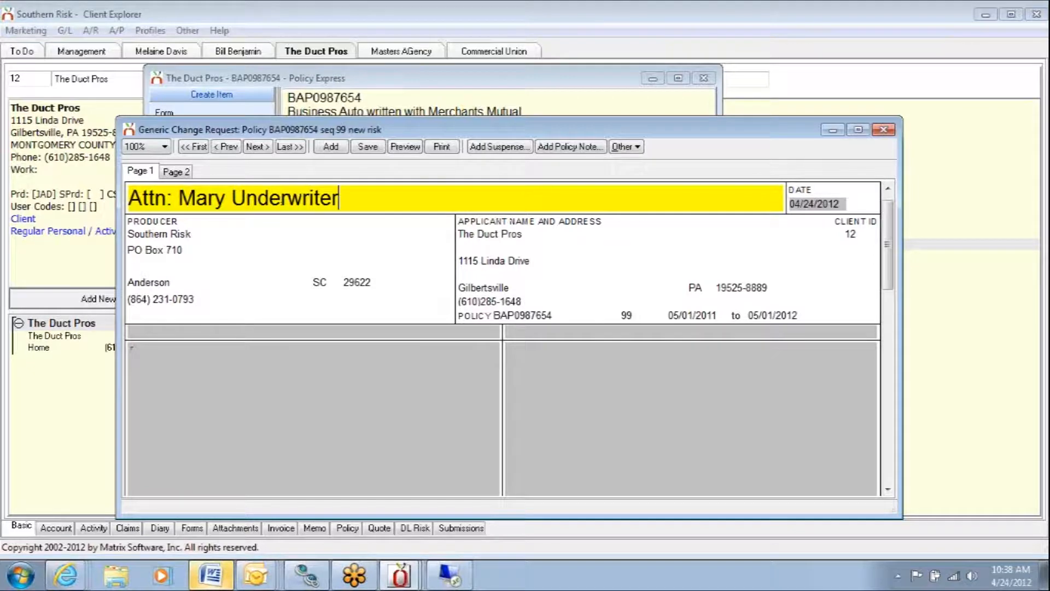
key(Tab)
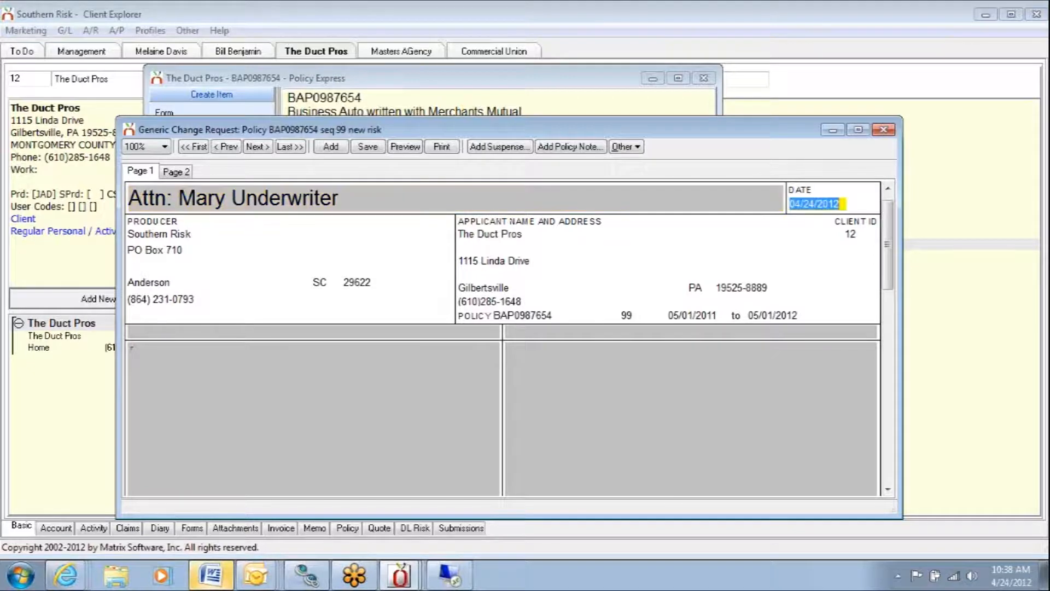
- Enter "Delete 2000 Chevrolet" in the first description box of the generic change request
click(179, 353)
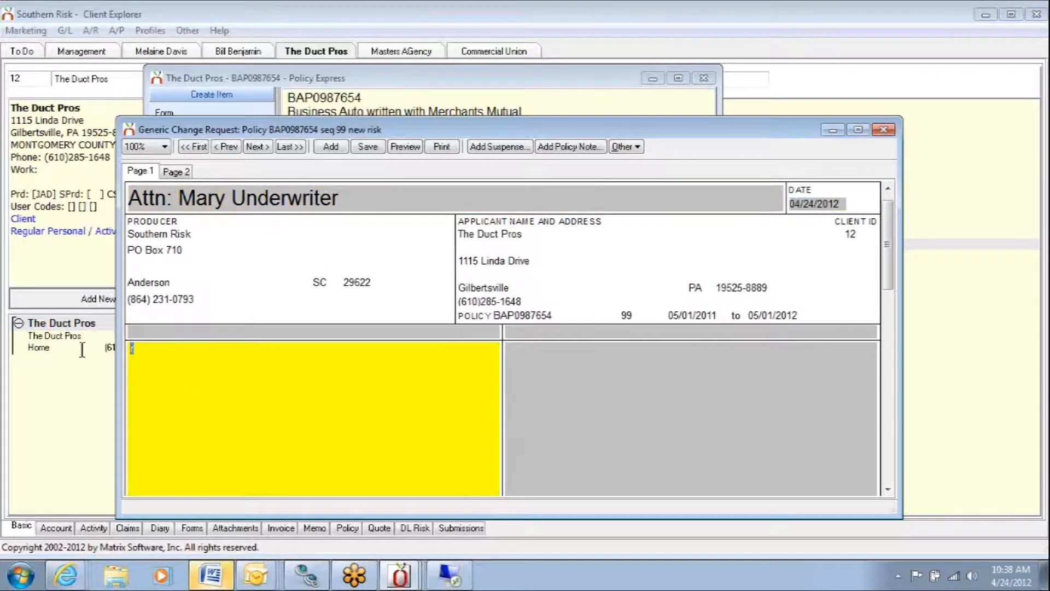
text(Dele)
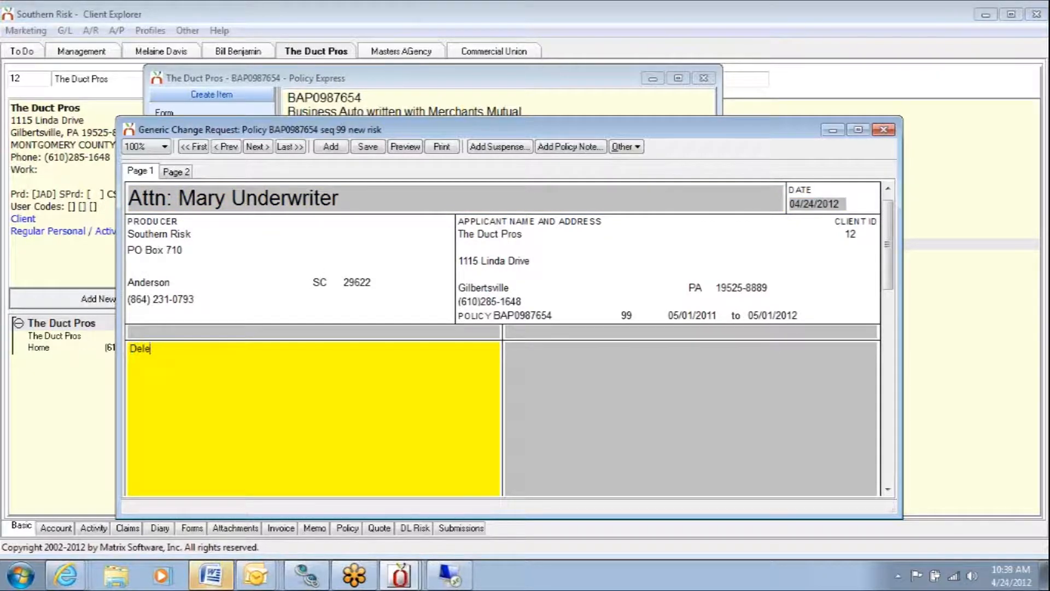
text(te: 20)
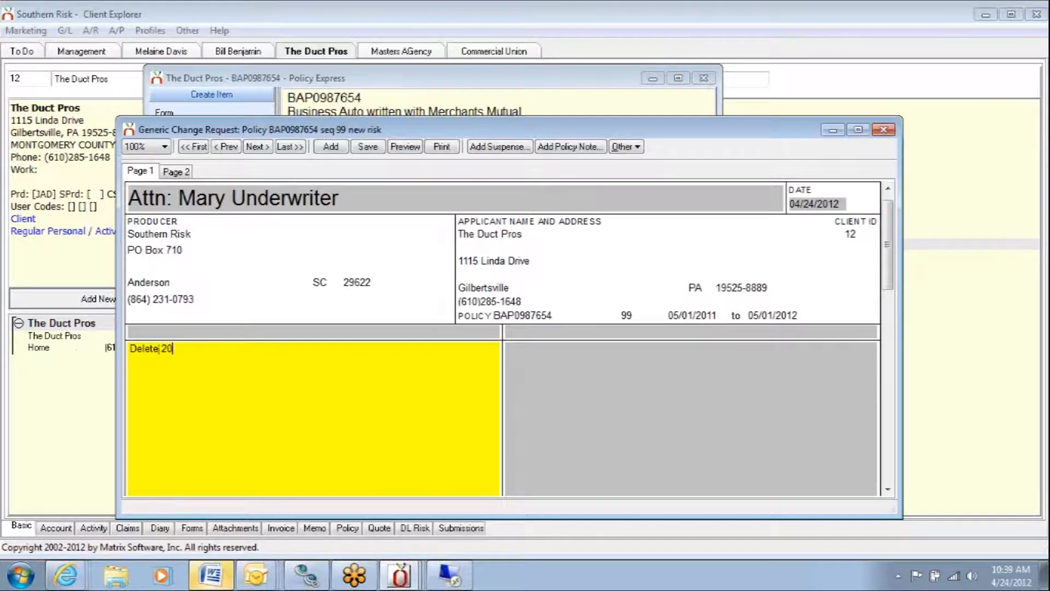
text(00 Chevrolet)
- Add the effective date 4/23/12 above the deletion text, separated from it by a blank line
click(132, 367)
key(Return)
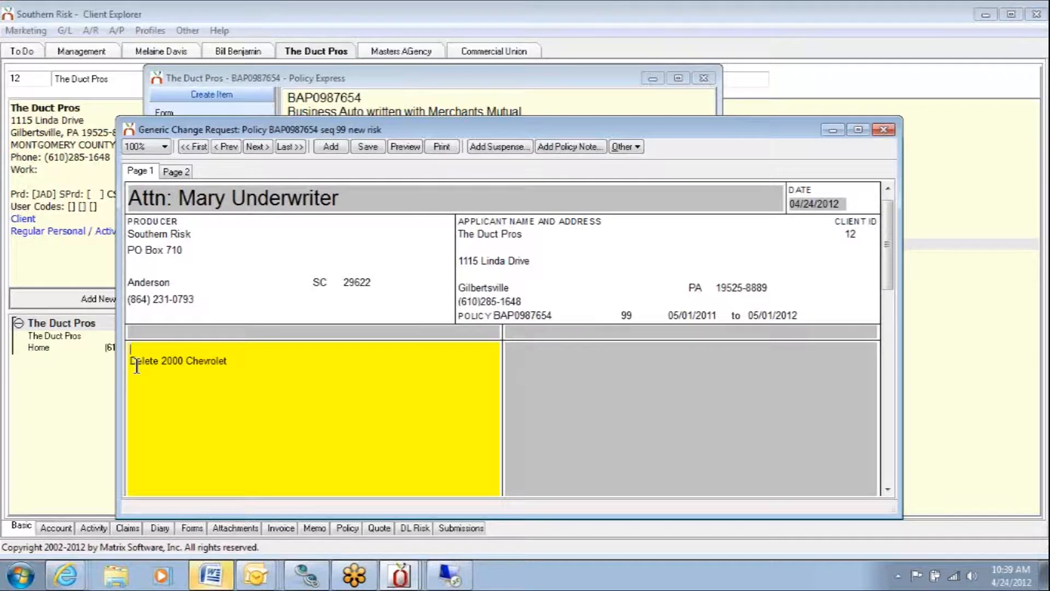
key(Return)
key(Up)
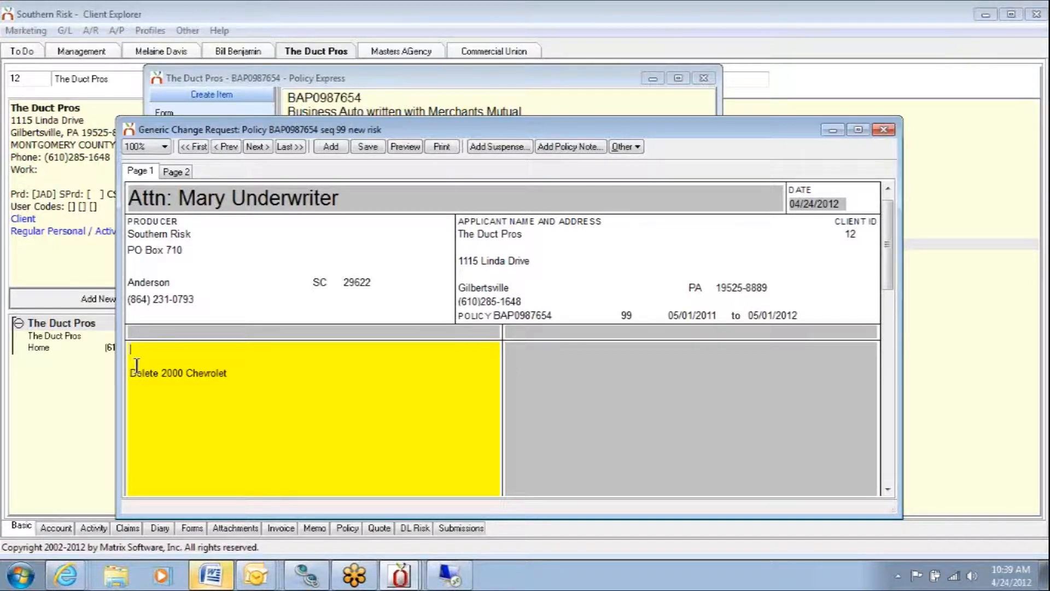
text(4/23/)
text(12)
- Start a form description reading "Eff 4/23/12 -" for the generic change request and dismiss it without saving
click(616, 145)
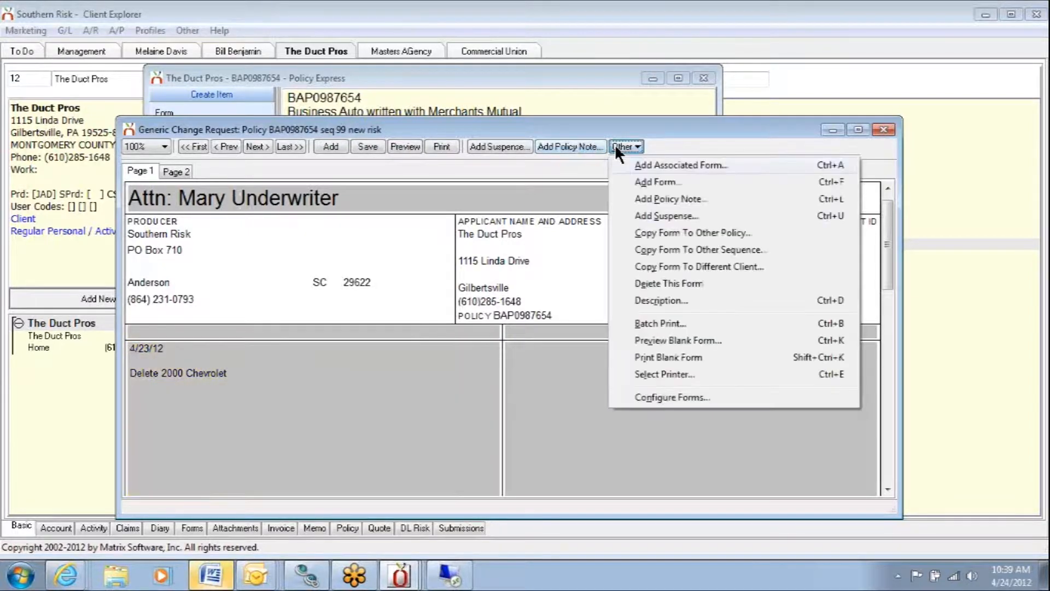
click(653, 303)
text(Eff)
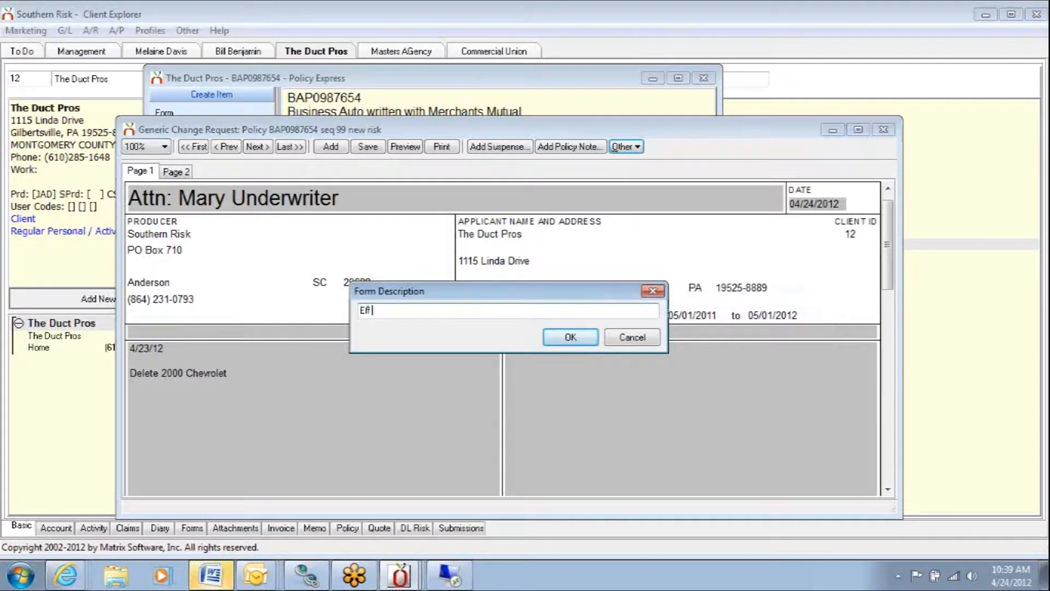
text( 4/23/12 -)
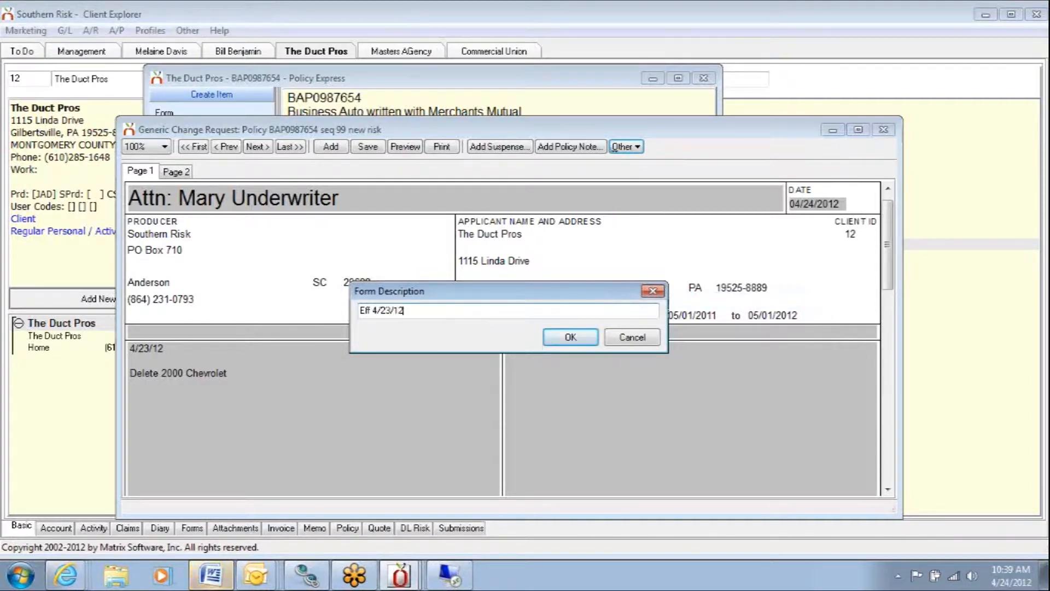
click(649, 294)
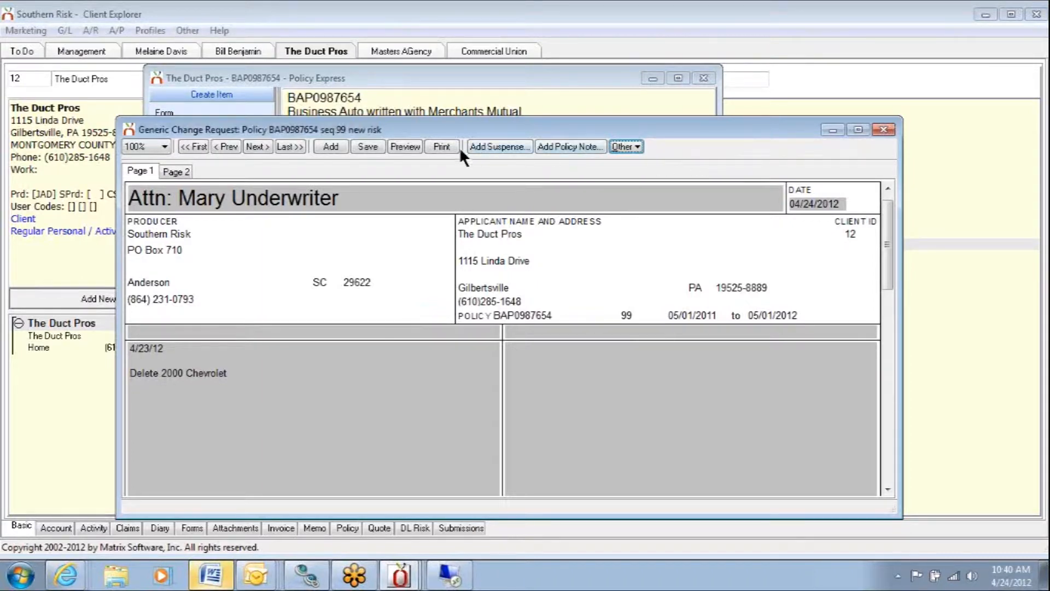
- Save the generic change request
click(366, 147)
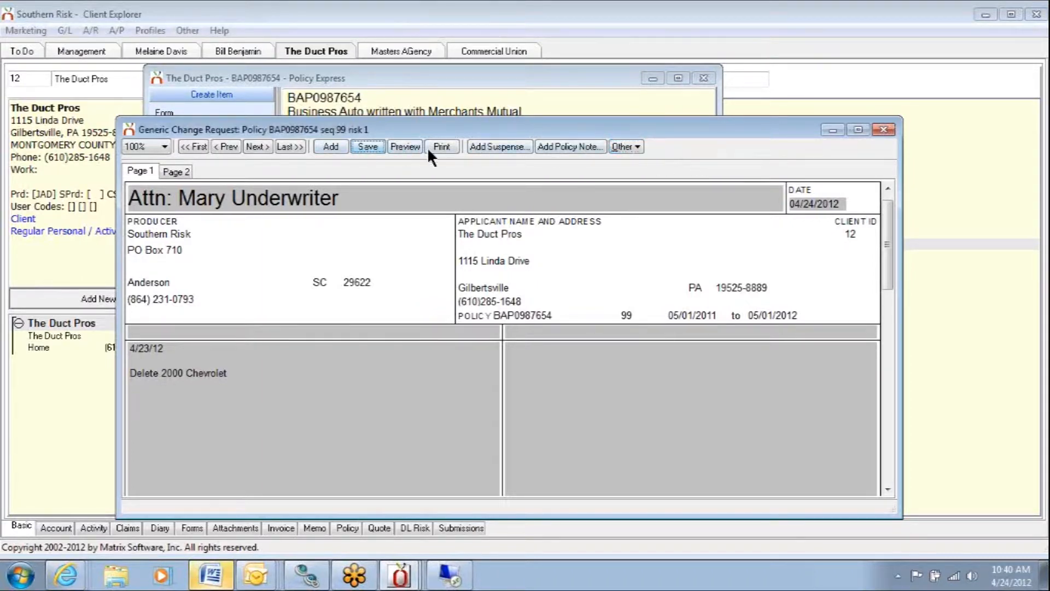
- Look at the batch printing options and a blank suspense item for the change request, closing both without changes
click(618, 147)
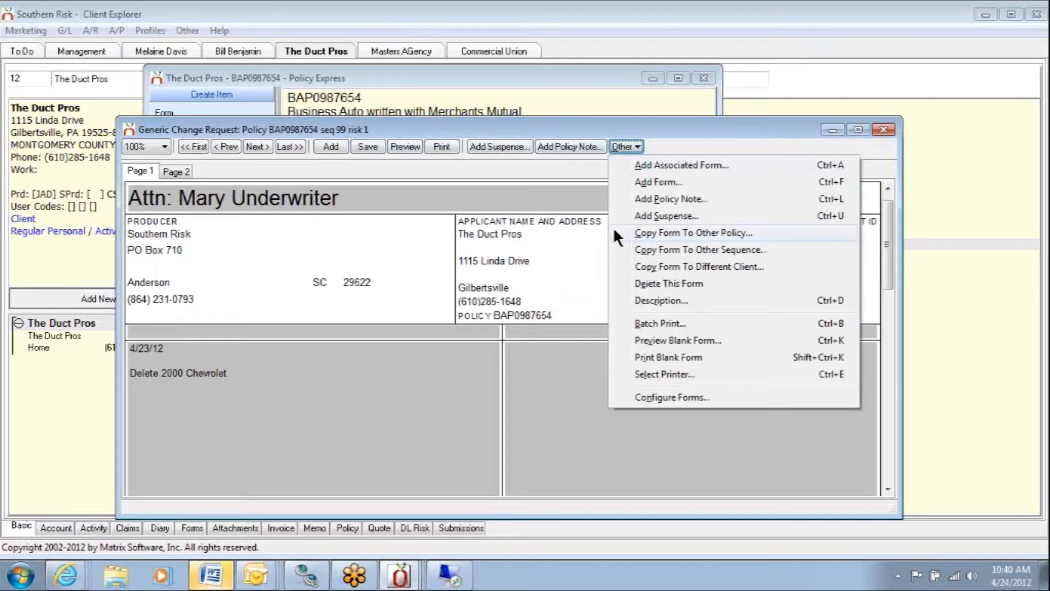
click(646, 325)
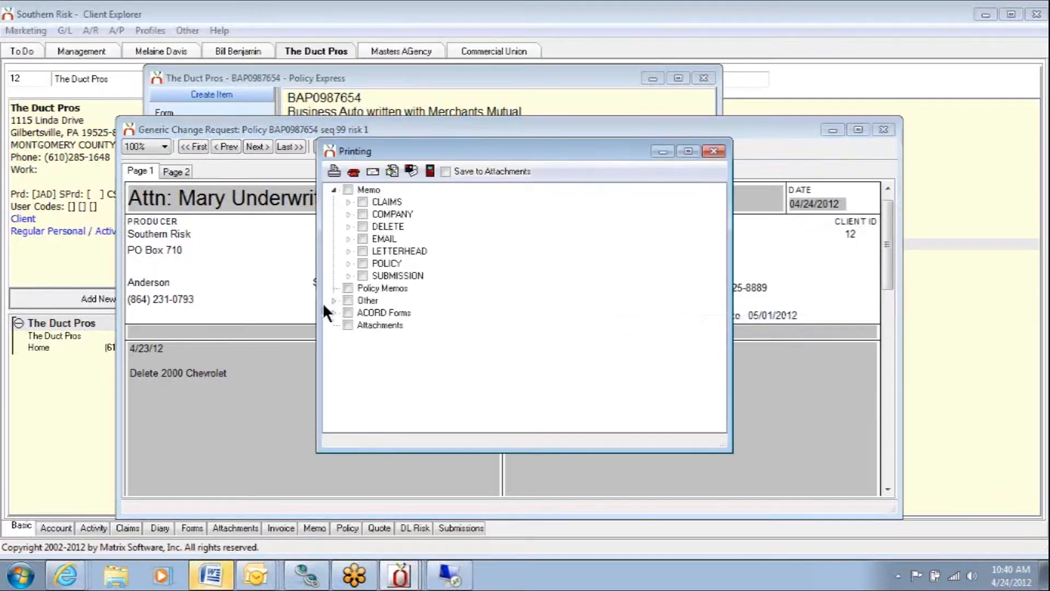
click(714, 151)
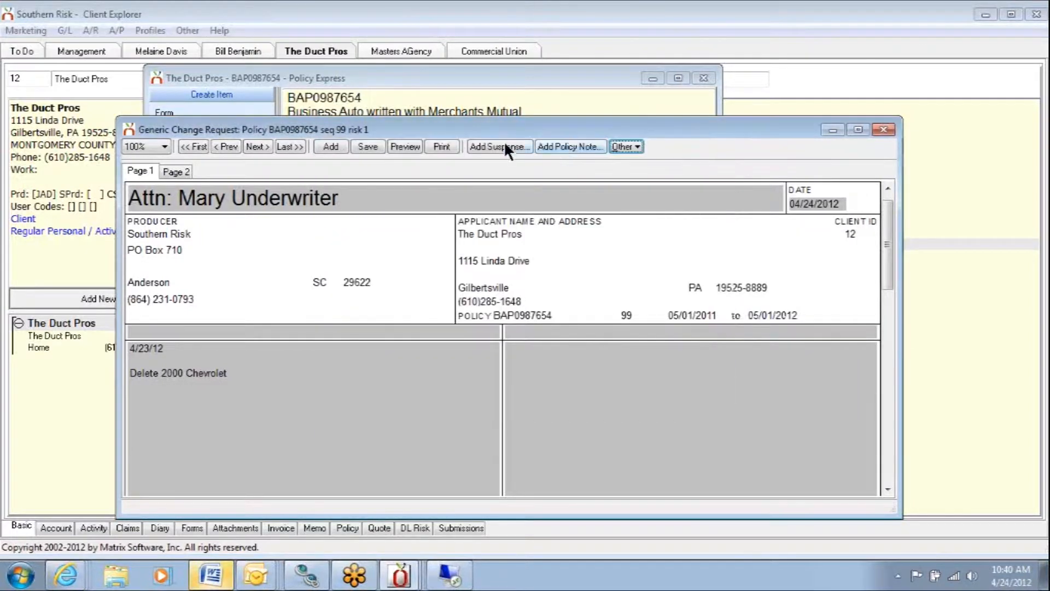
click(484, 146)
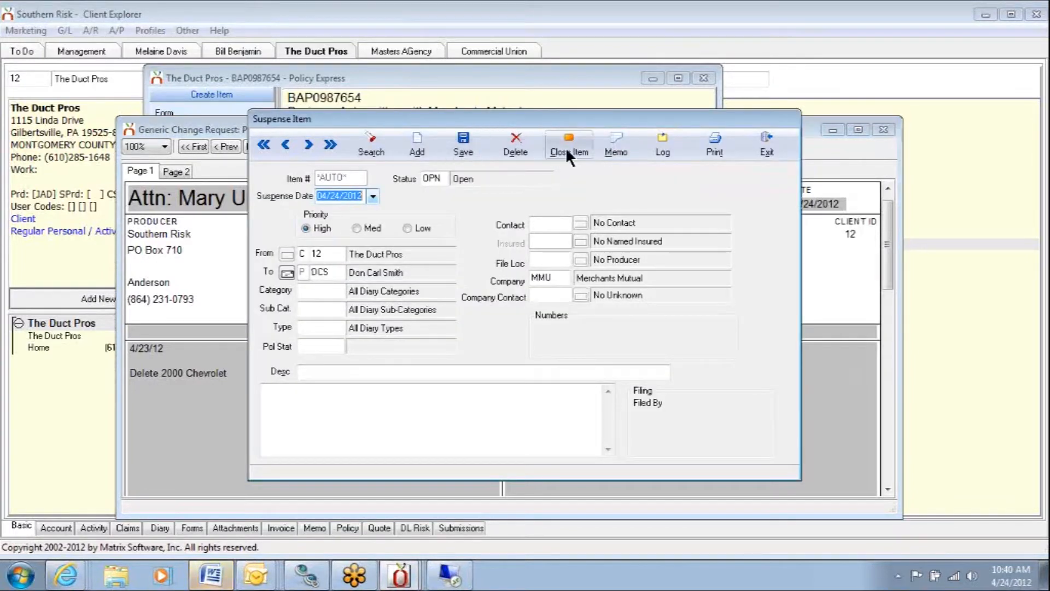
click(770, 146)
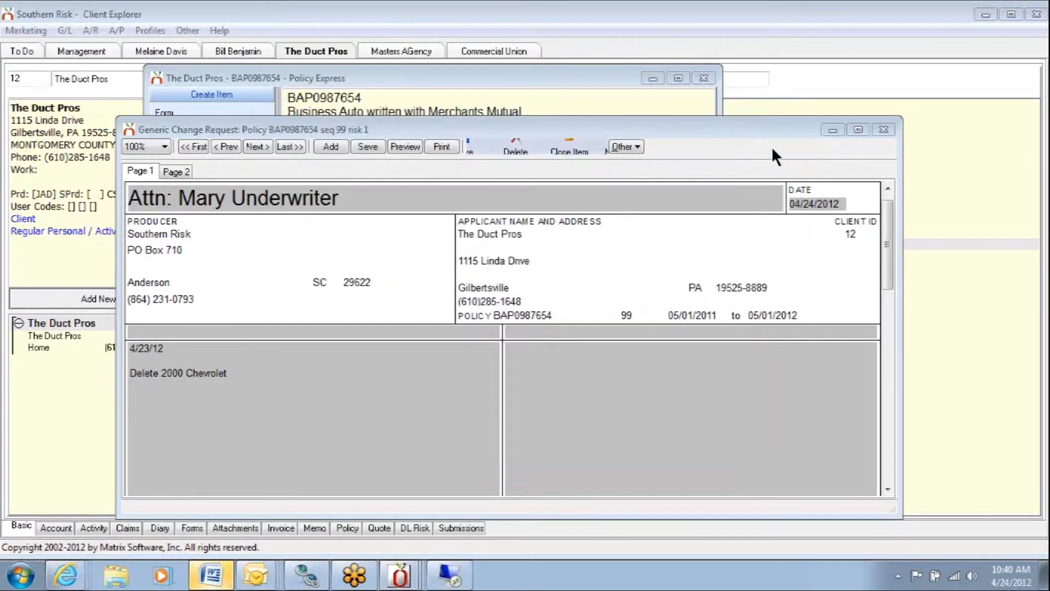
- Close the generic change request and the Policy Express window to return to The Duct Pros' client overview
click(884, 130)
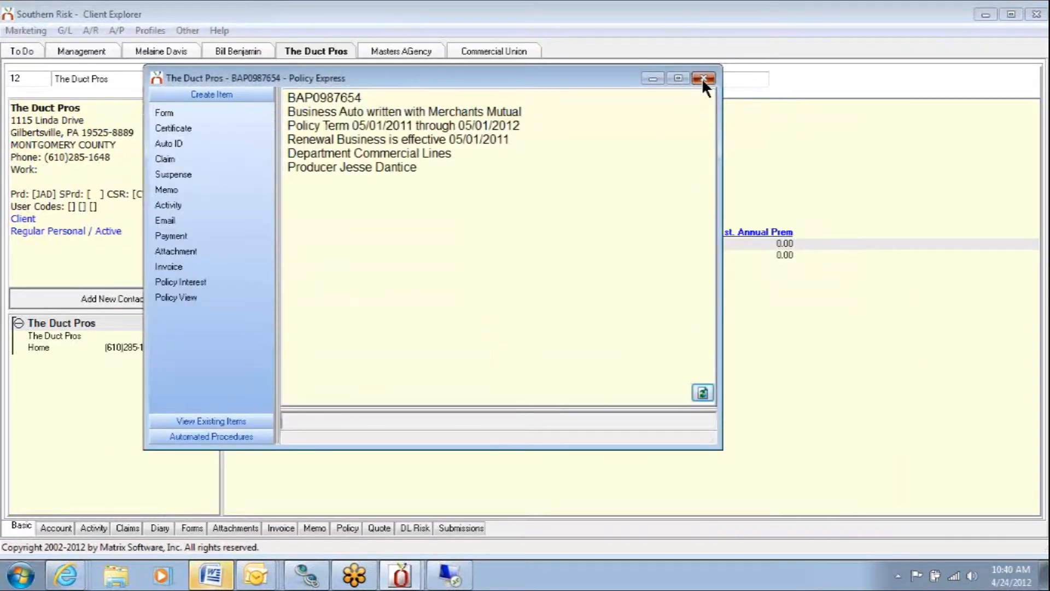
click(703, 78)
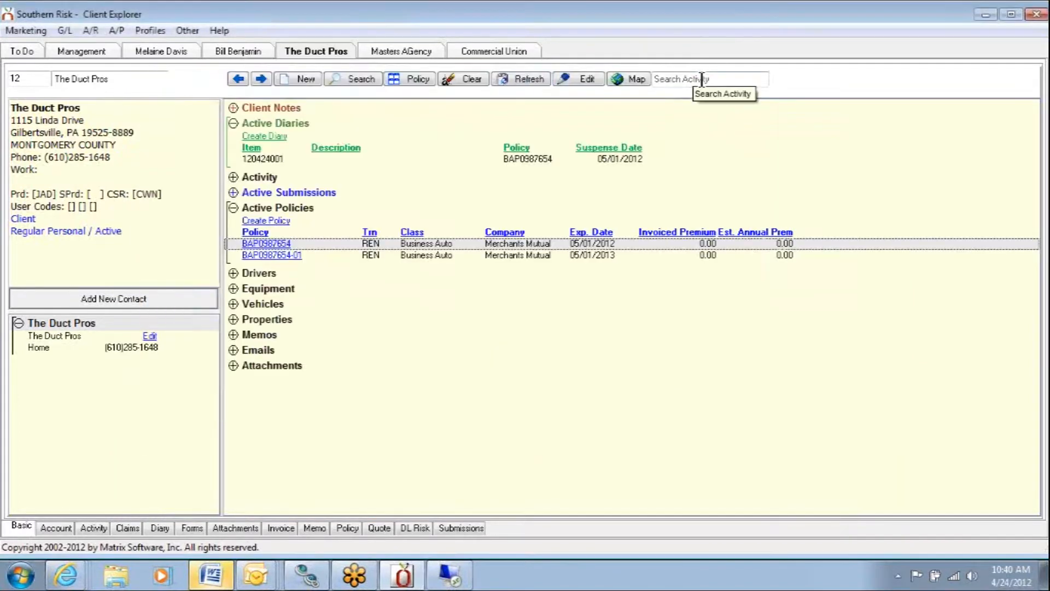